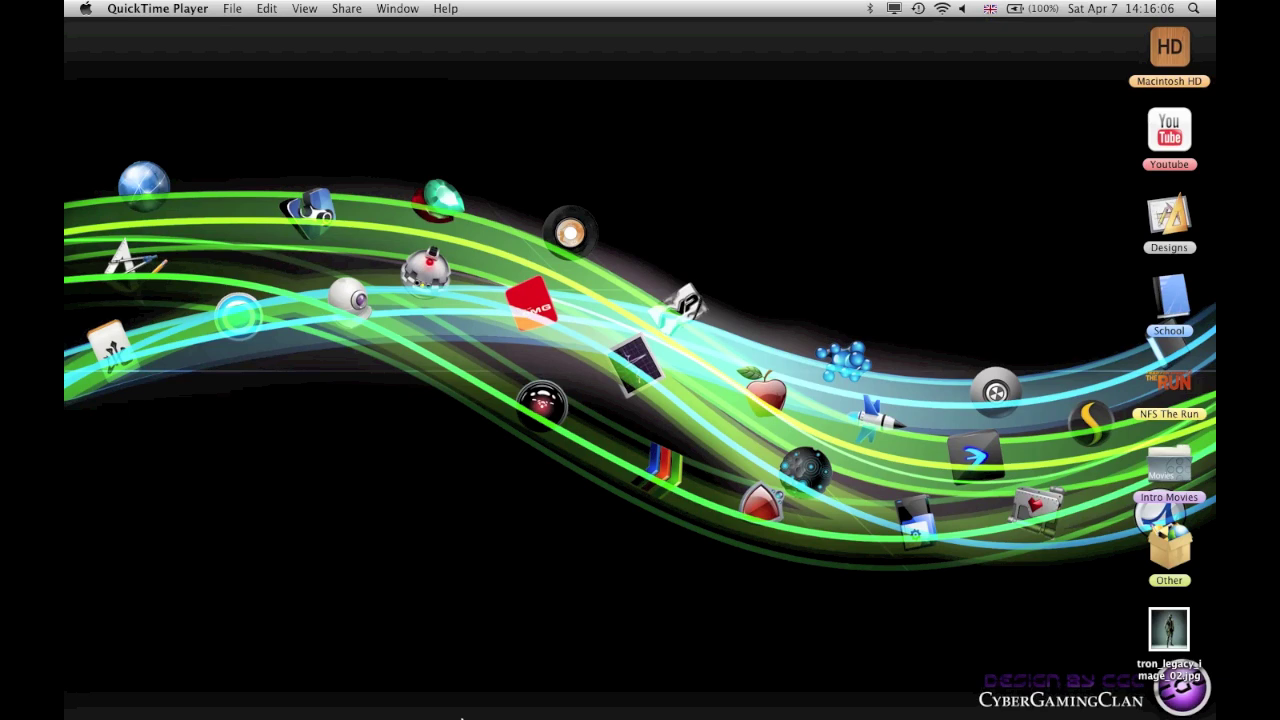
Switch to Adobe Photoshop CS5.
mouse_move(67, 575)
key(F2)
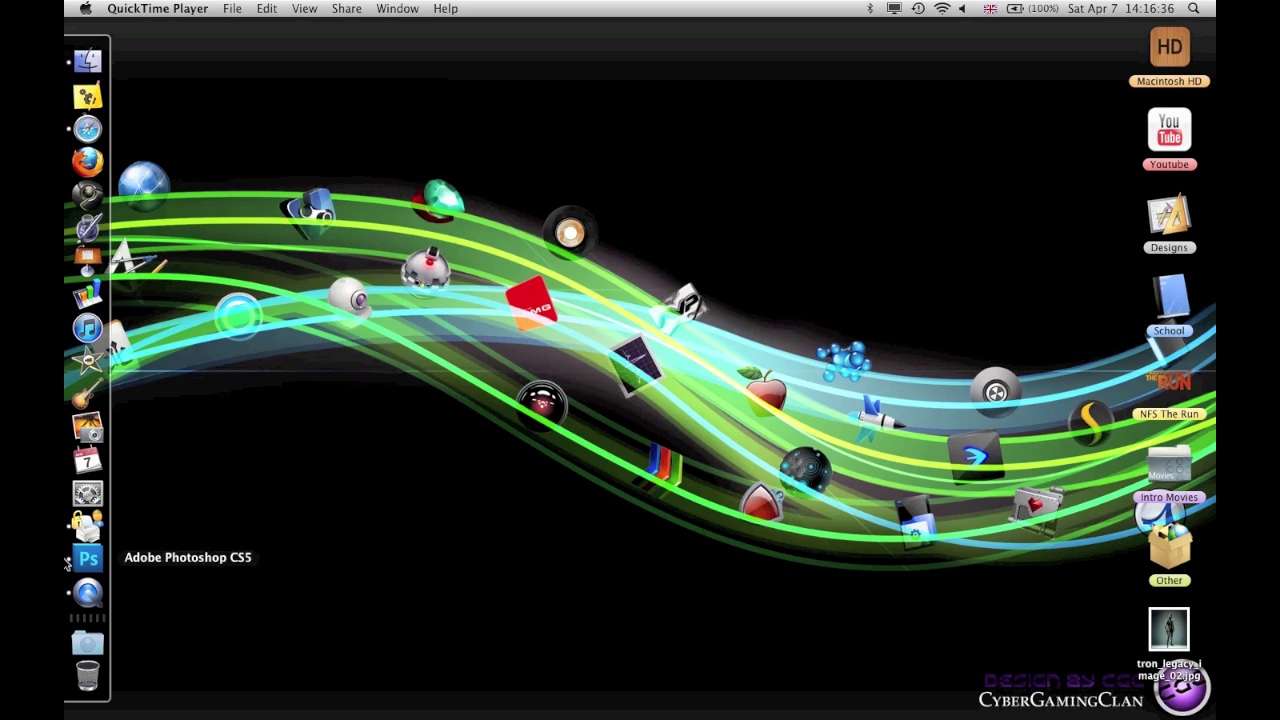
click(87, 557)
click(87, 557)
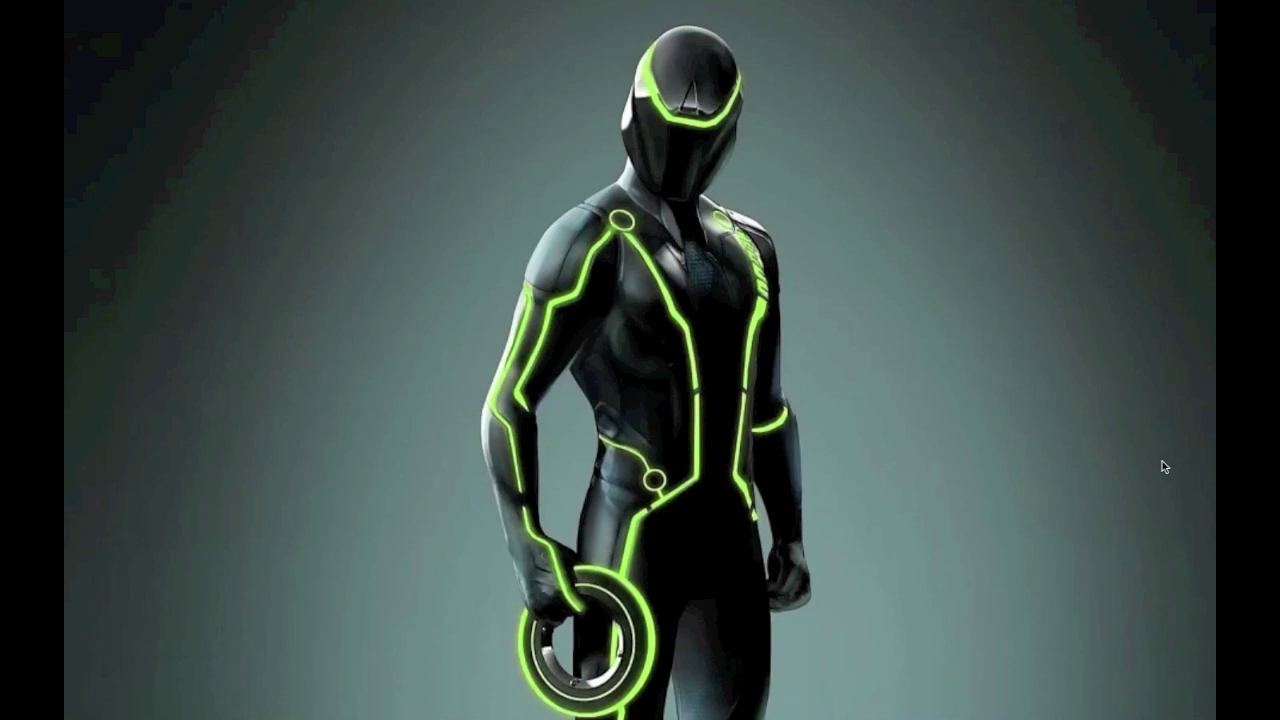
Return the image to the standard screen mode, fit it whole in the window and show the rulers.
key(f)
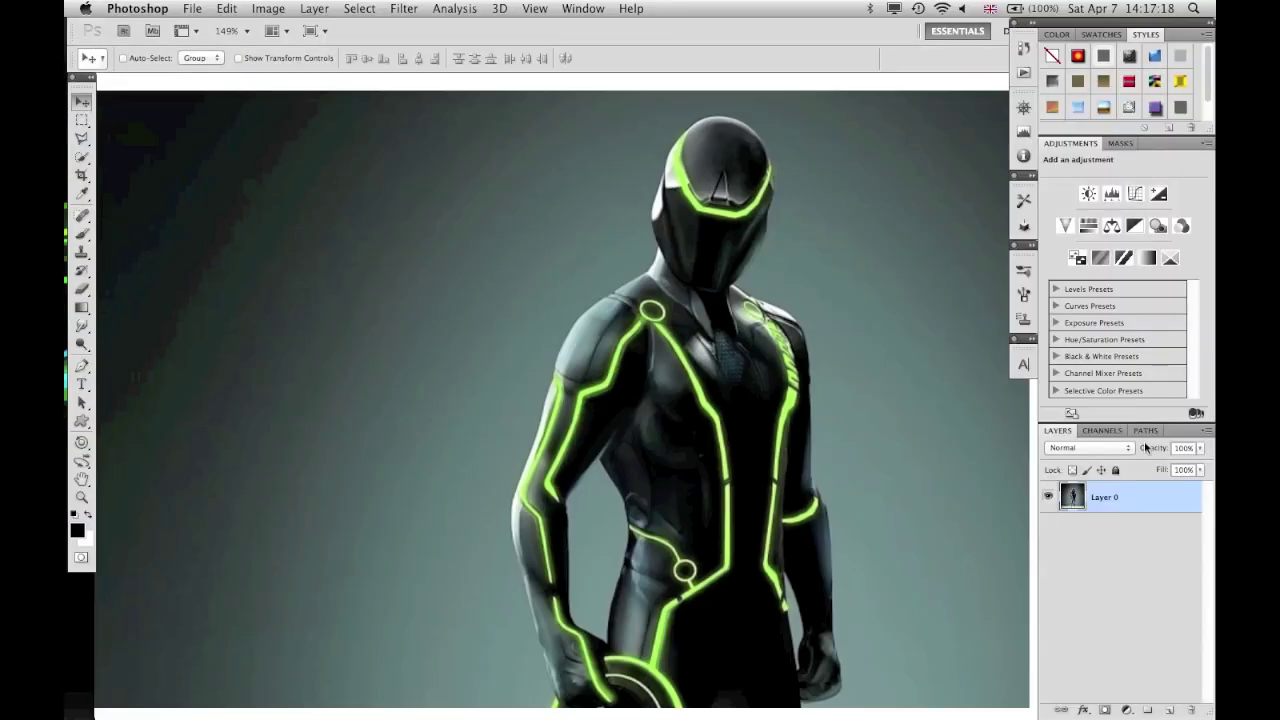
key(super+0)
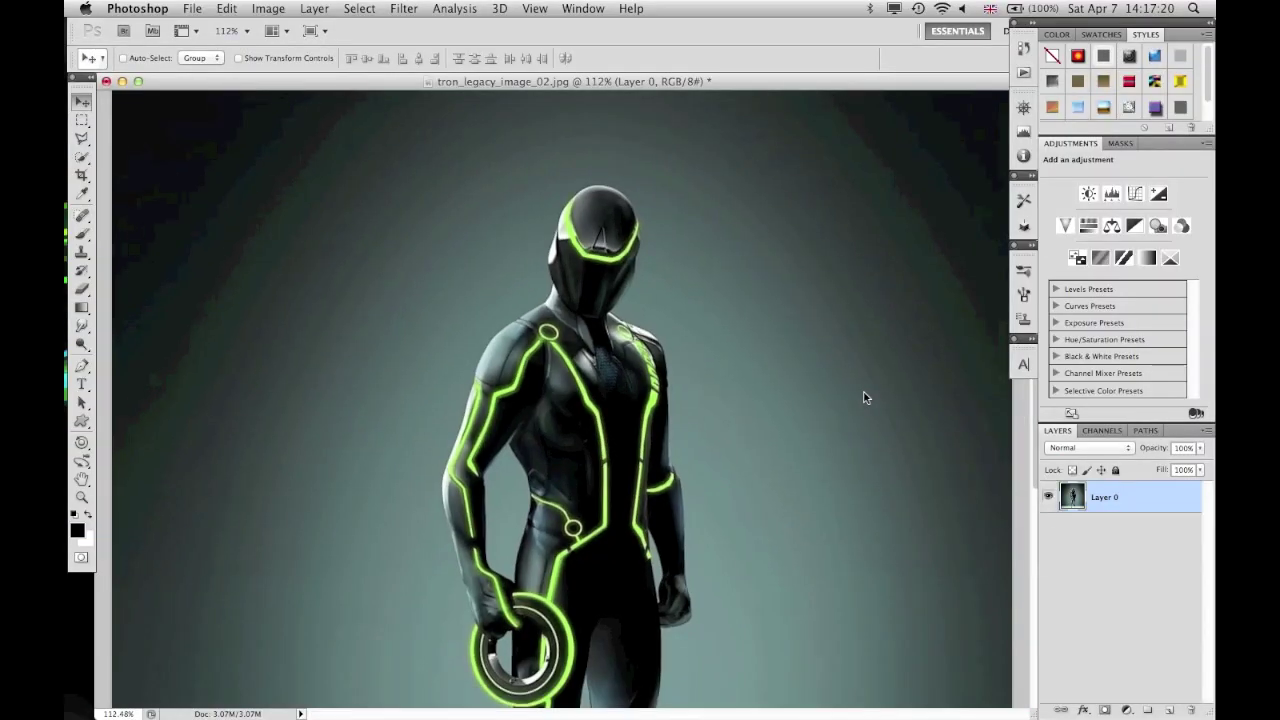
key(super+minus)
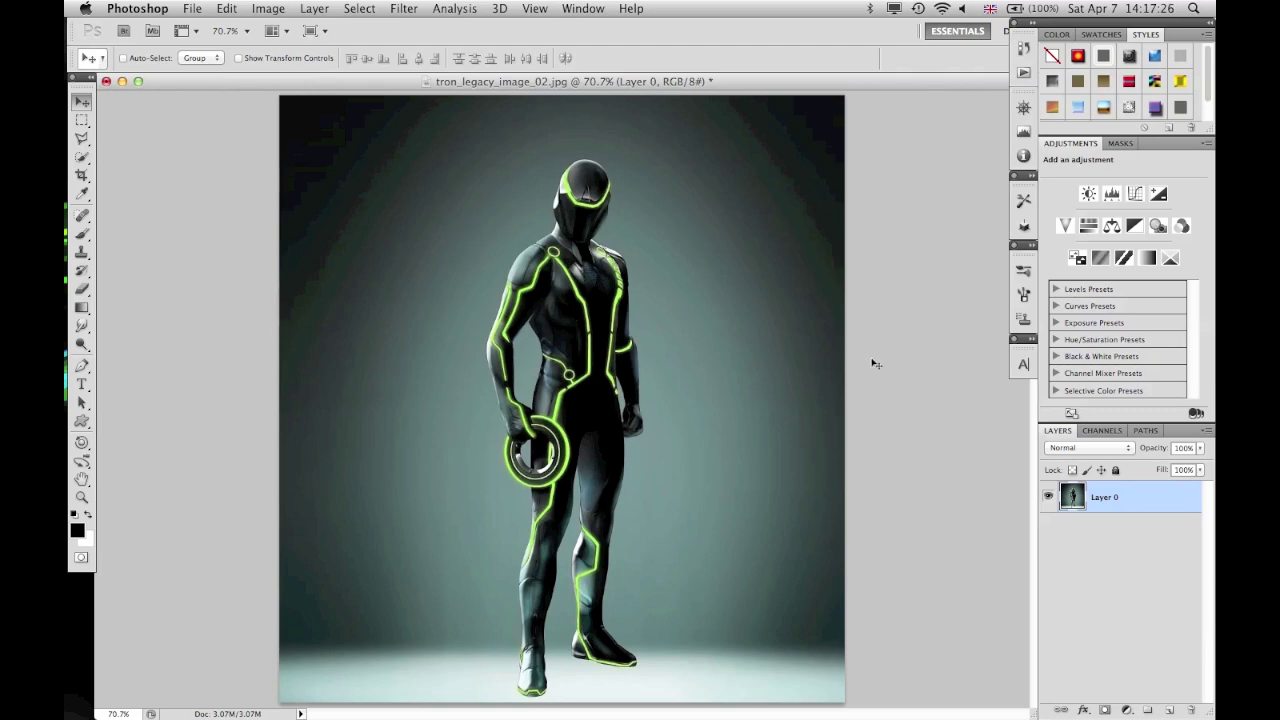
key(super+r)
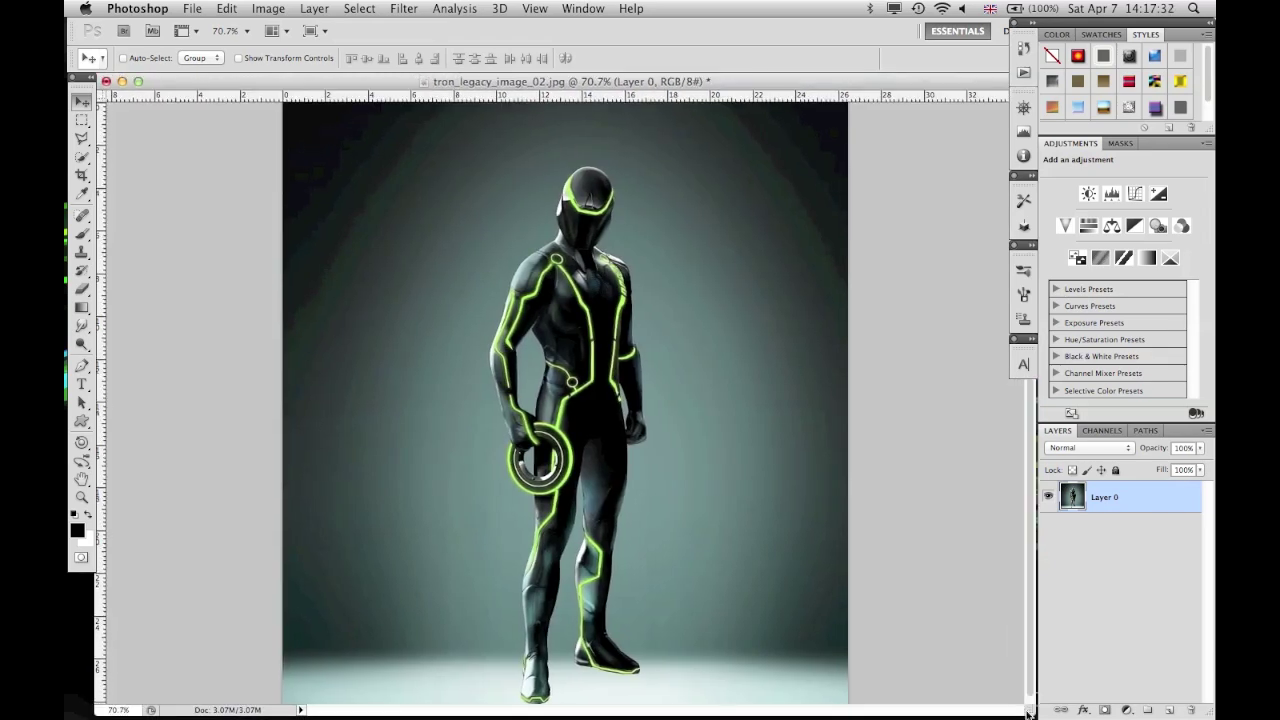
Hide Photoshop and try to open tron_legacy_image_02.jpg in it from the desktop.
key(super+h)
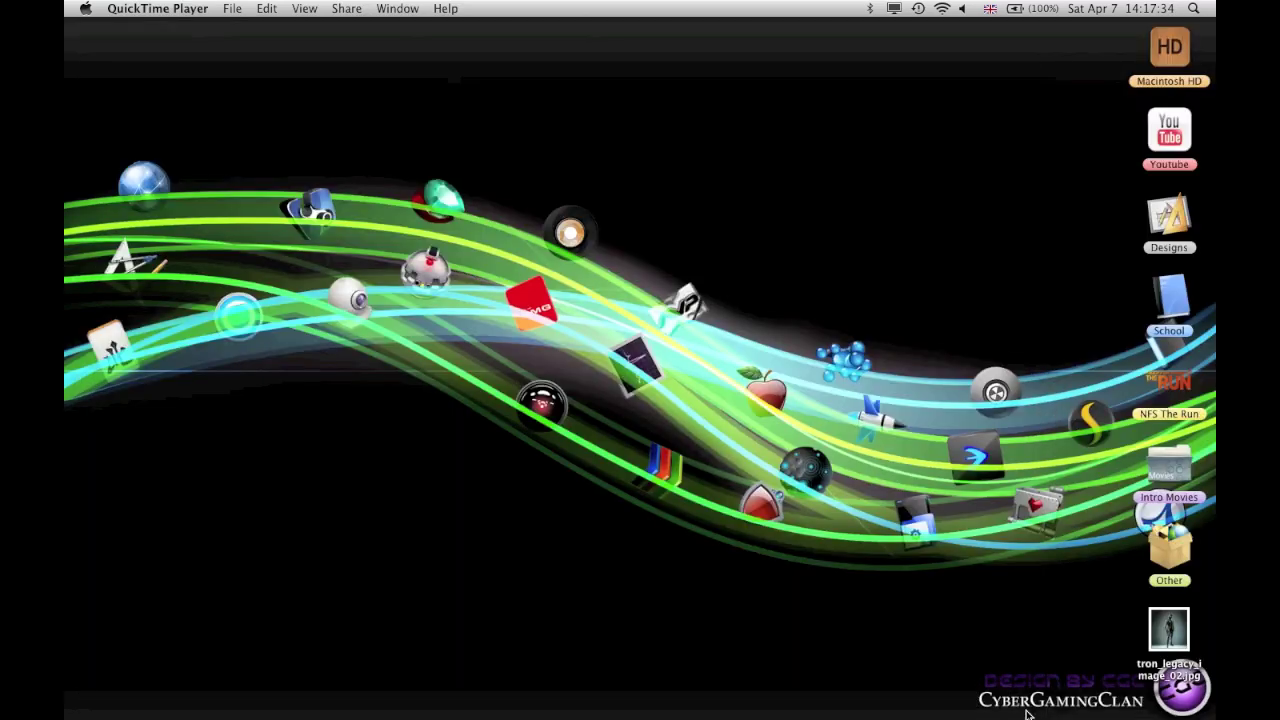
click(1124, 648)
drag(1176, 636, 70, 568)
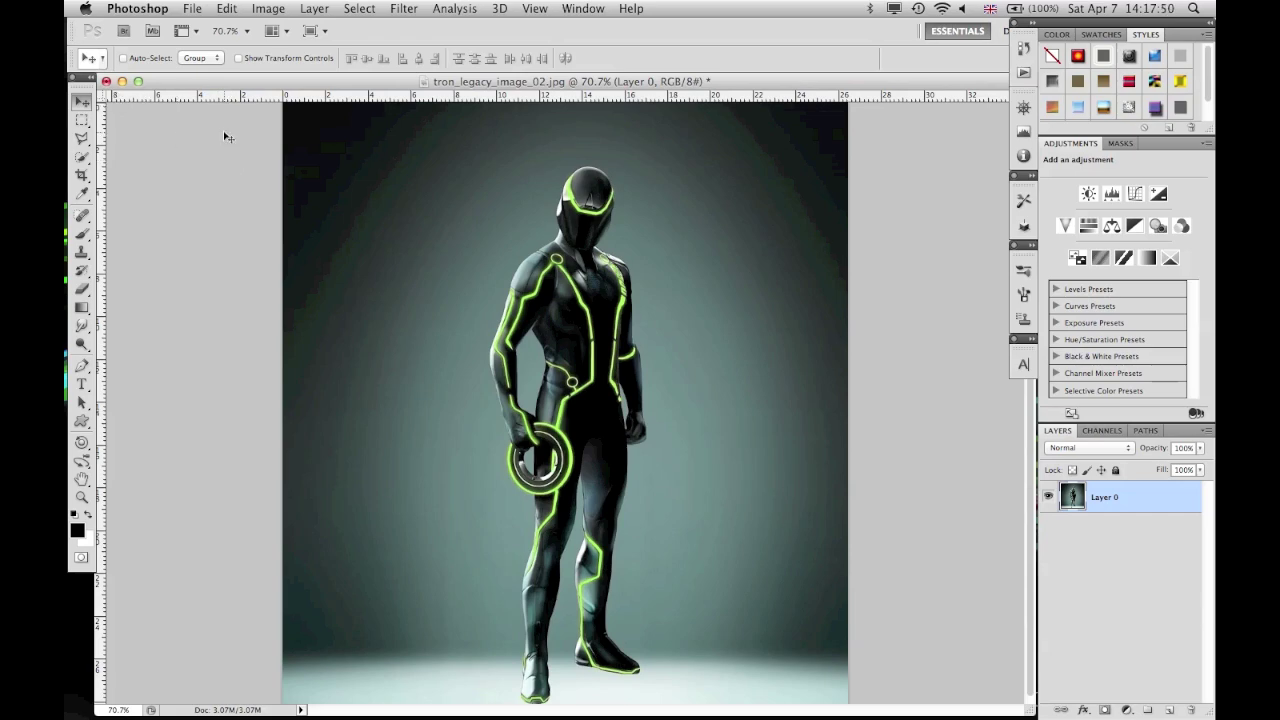
key(super+h)
drag(1162, 628, 70, 560)
click(191, 8)
click(206, 36)
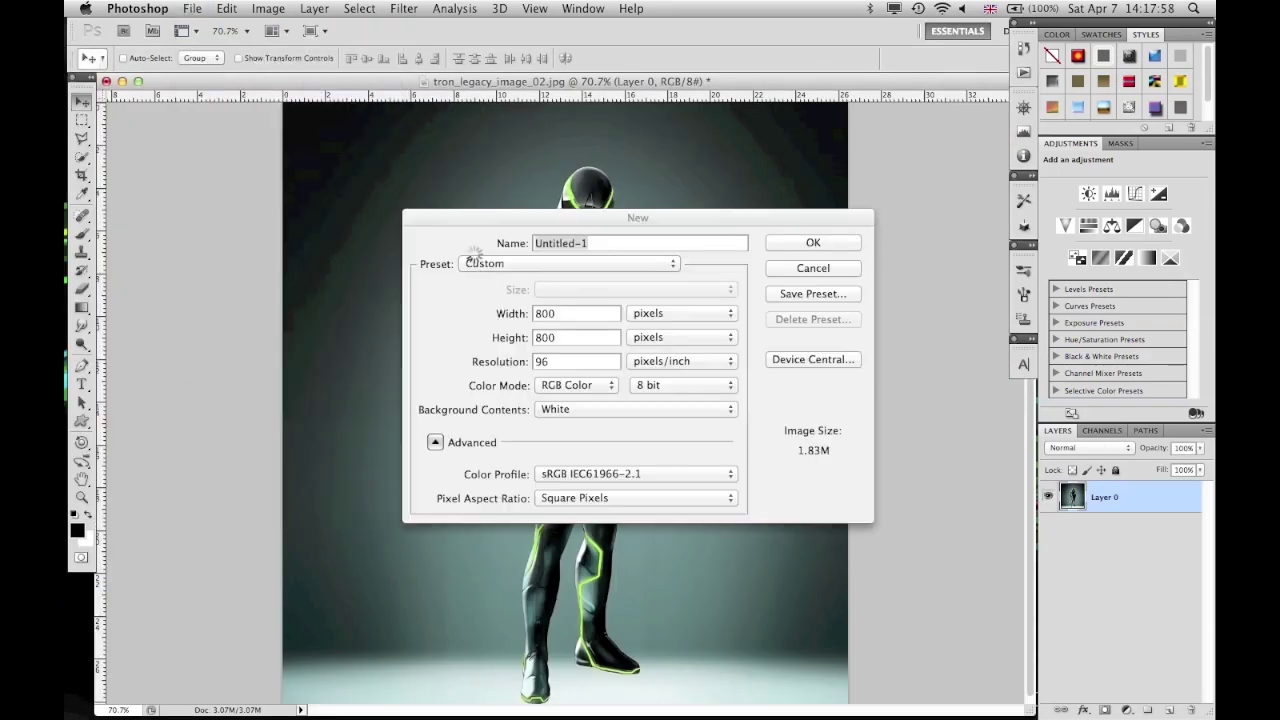
click(816, 266)
click(189, 8)
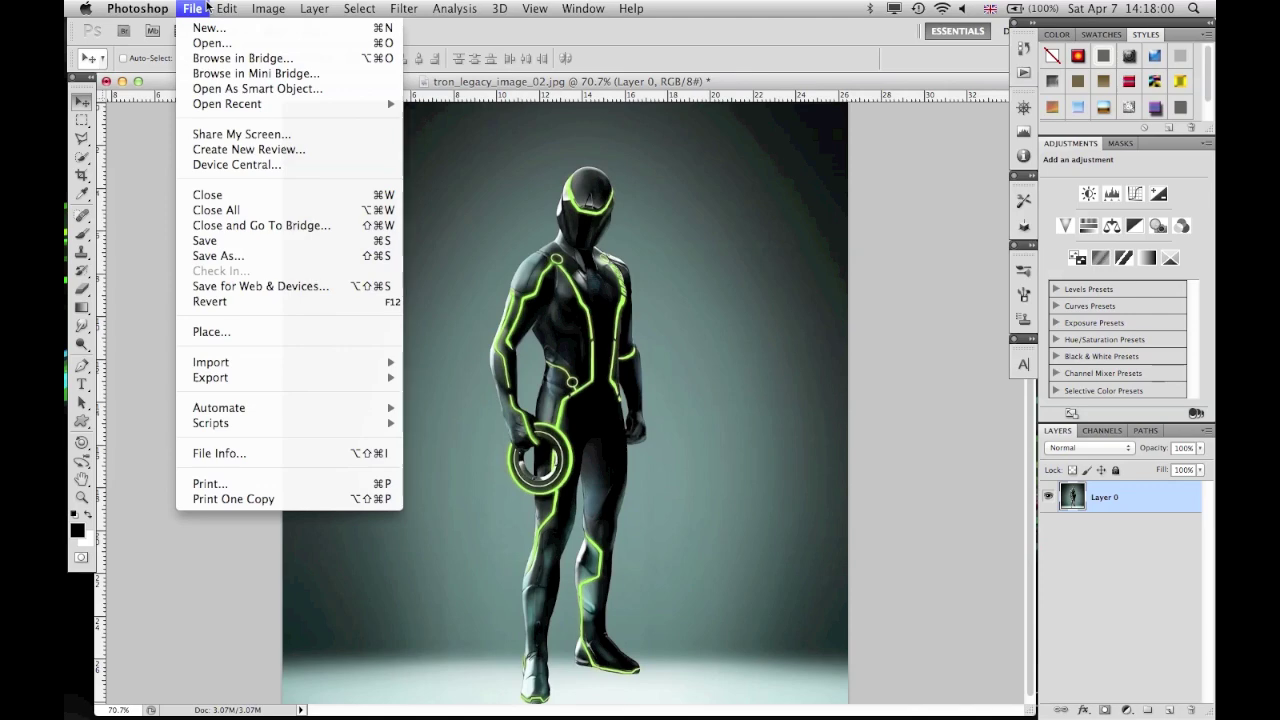
click(481, 179)
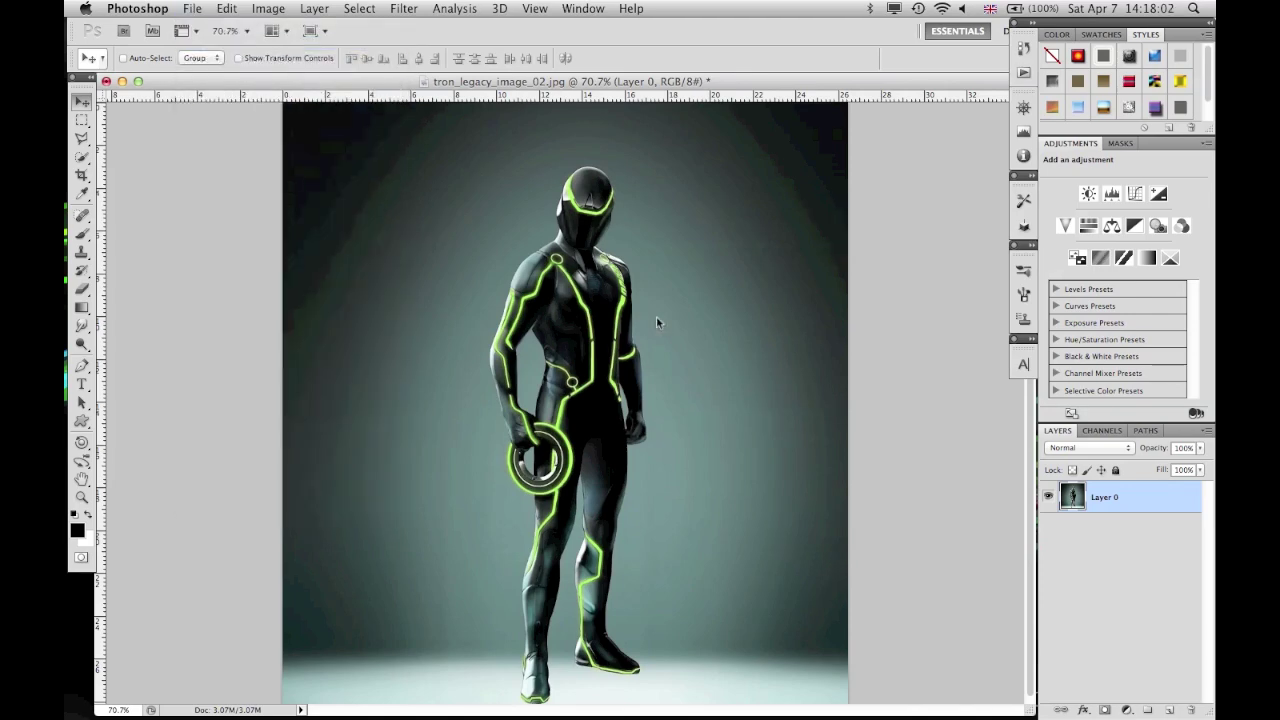
Try to open tron_legacy_image_02.jpg from the Desktop folder with the Open command.
key(super+o)
click(586, 227)
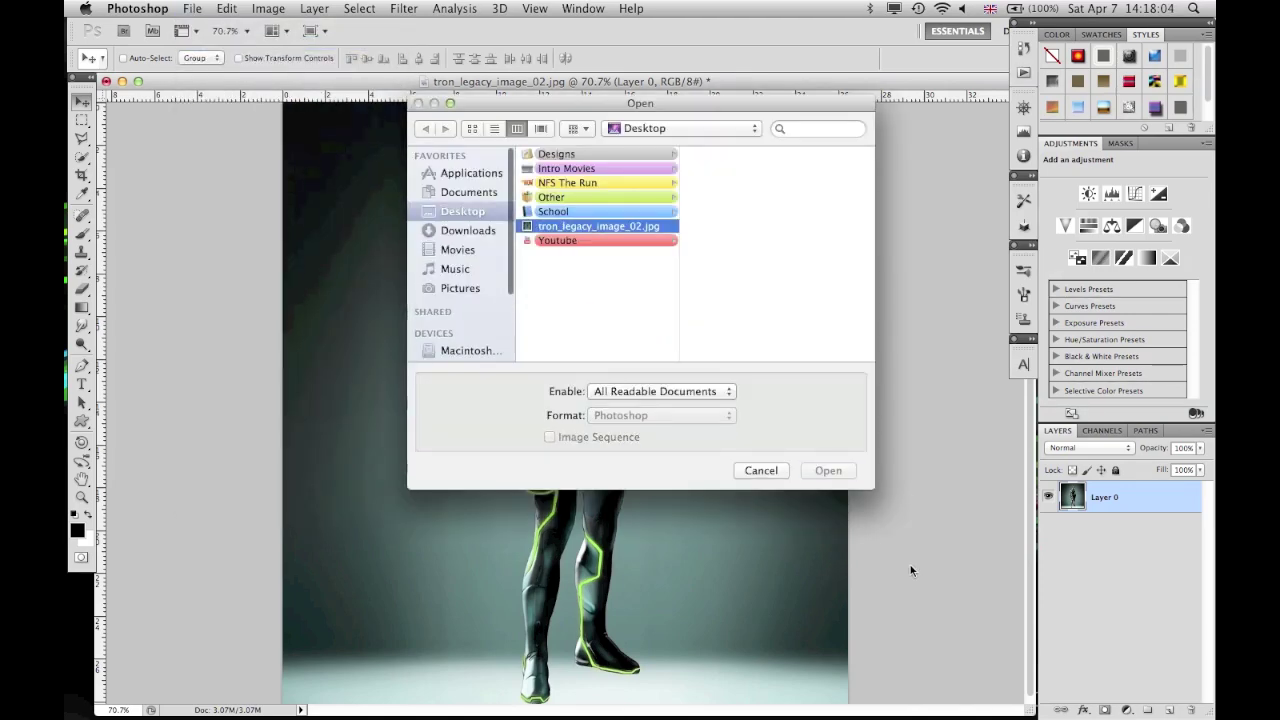
click(821, 478)
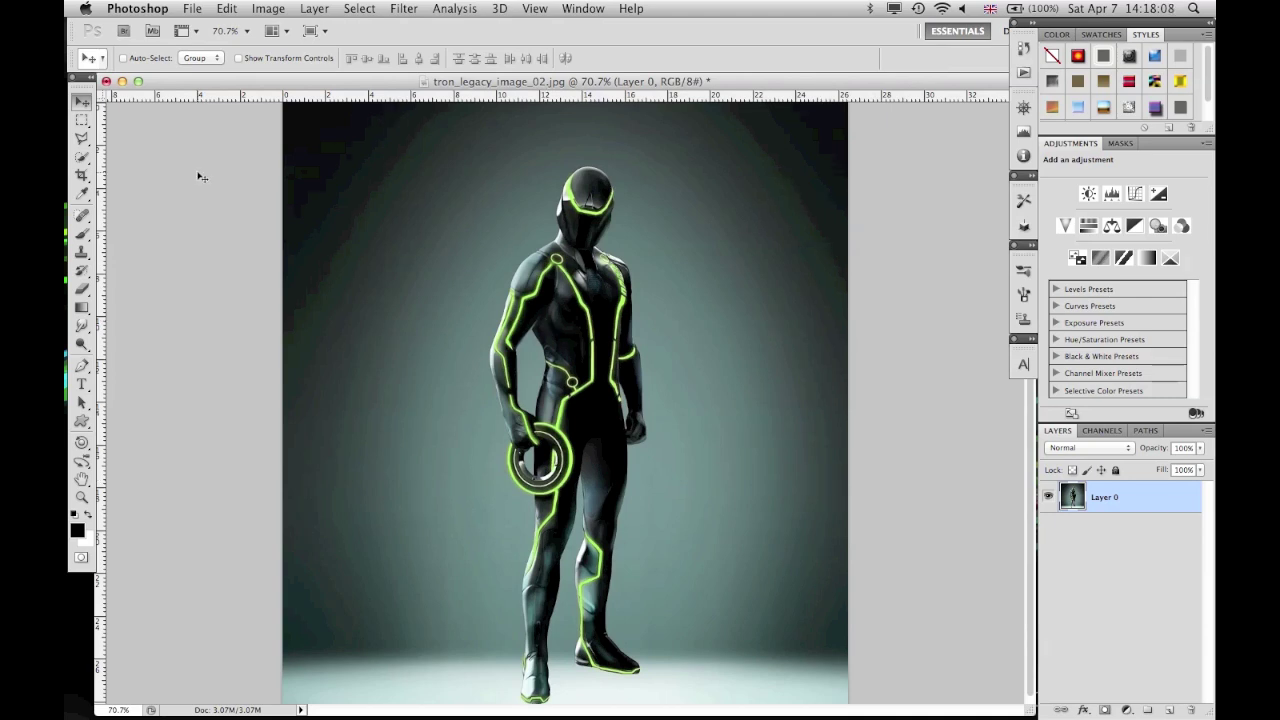
Close the green-edited image without saving and open the original tron_legacy_image_02.jpg from the desktop in Photoshop.
click(106, 81)
click(577, 274)
key(super+h)
drag(1169, 630, 76, 556)
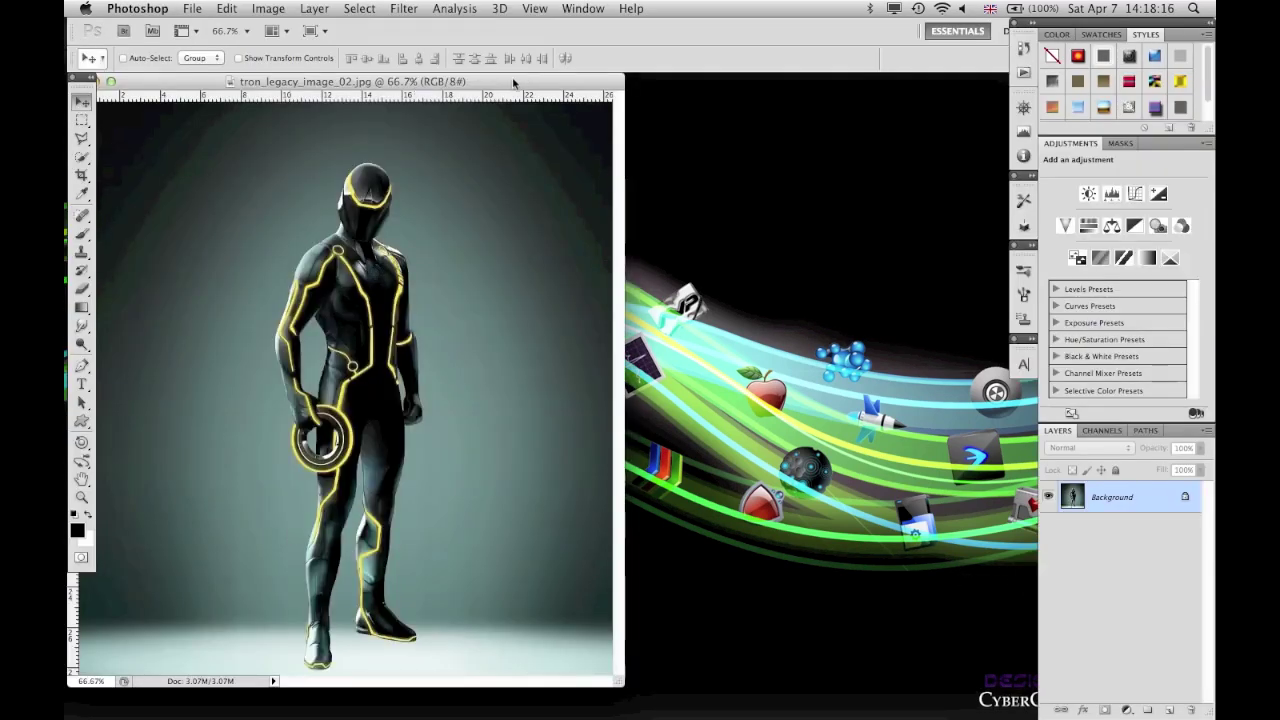
Enlarge the document window to fill the workspace and convert the locked Background into a regular layer.
drag(513, 83, 543, 84)
drag(648, 684, 1030, 718)
scroll(575, 343, up, 5)
scroll(575, 343, up, 10)
scroll(575, 343, down, 15)
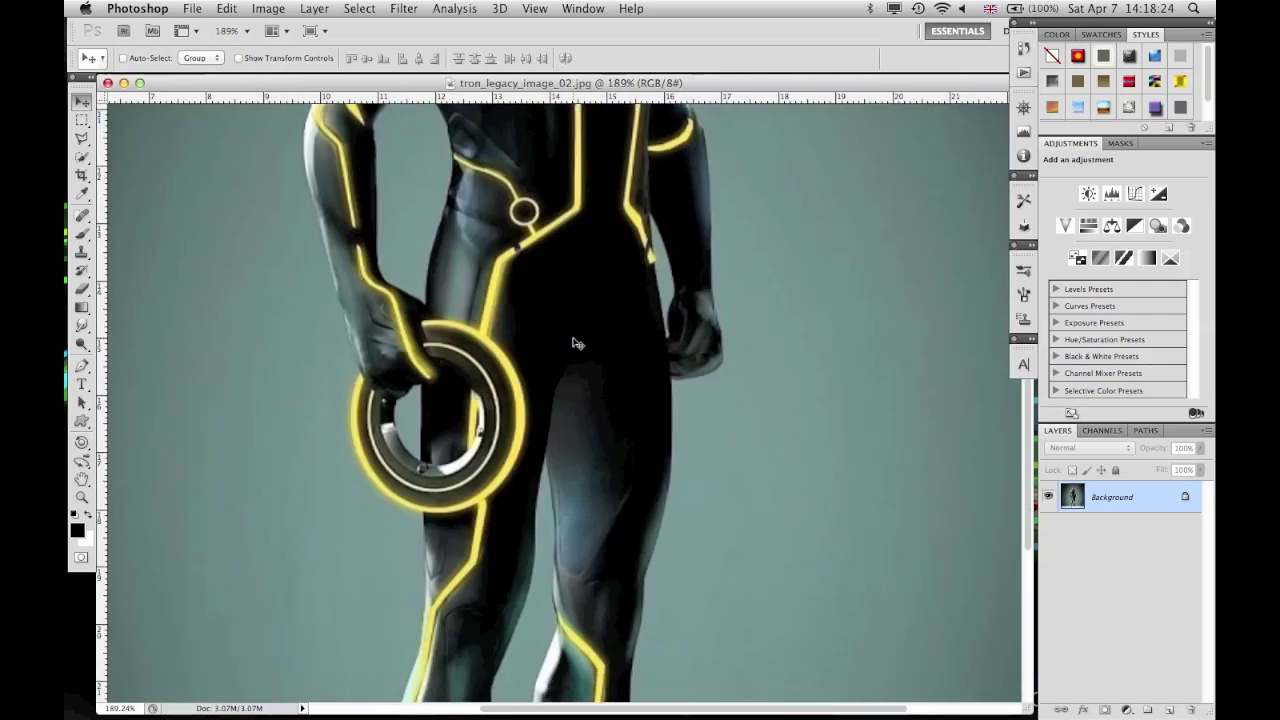
scroll(575, 343, up, 15)
scroll(575, 343, right, 1)
scroll(575, 343, down, 10)
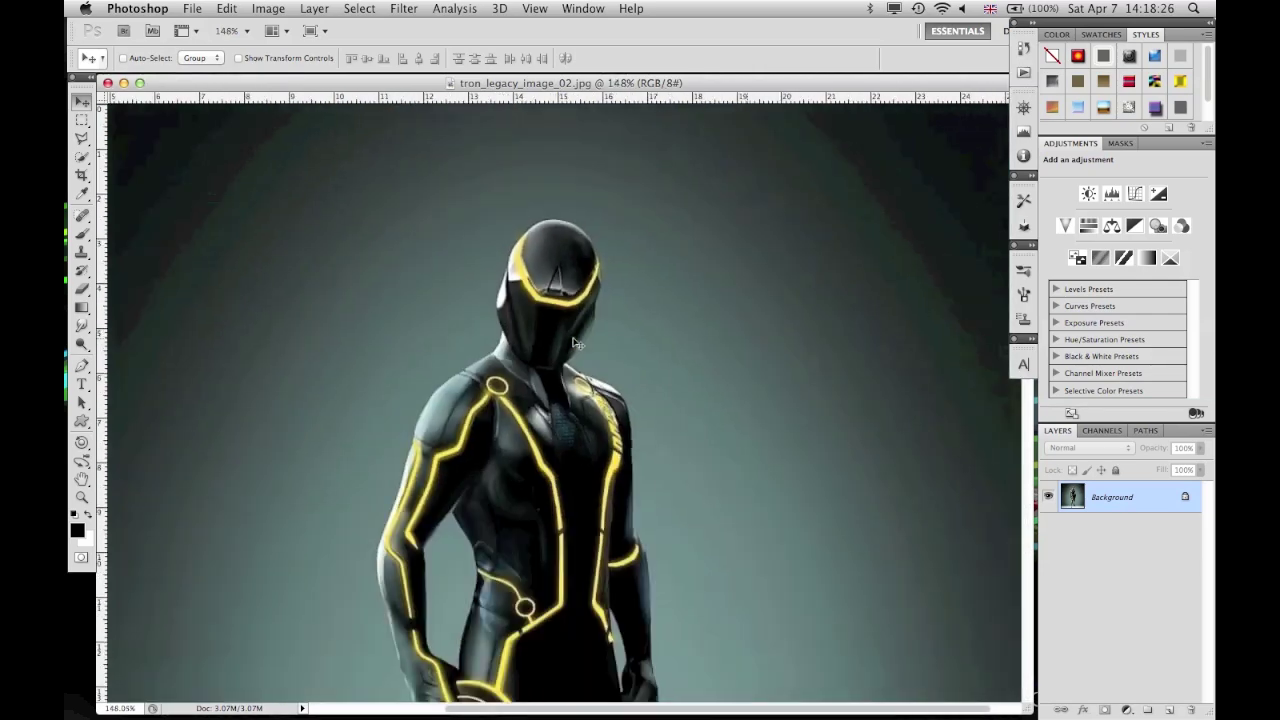
scroll(575, 343, up, 2)
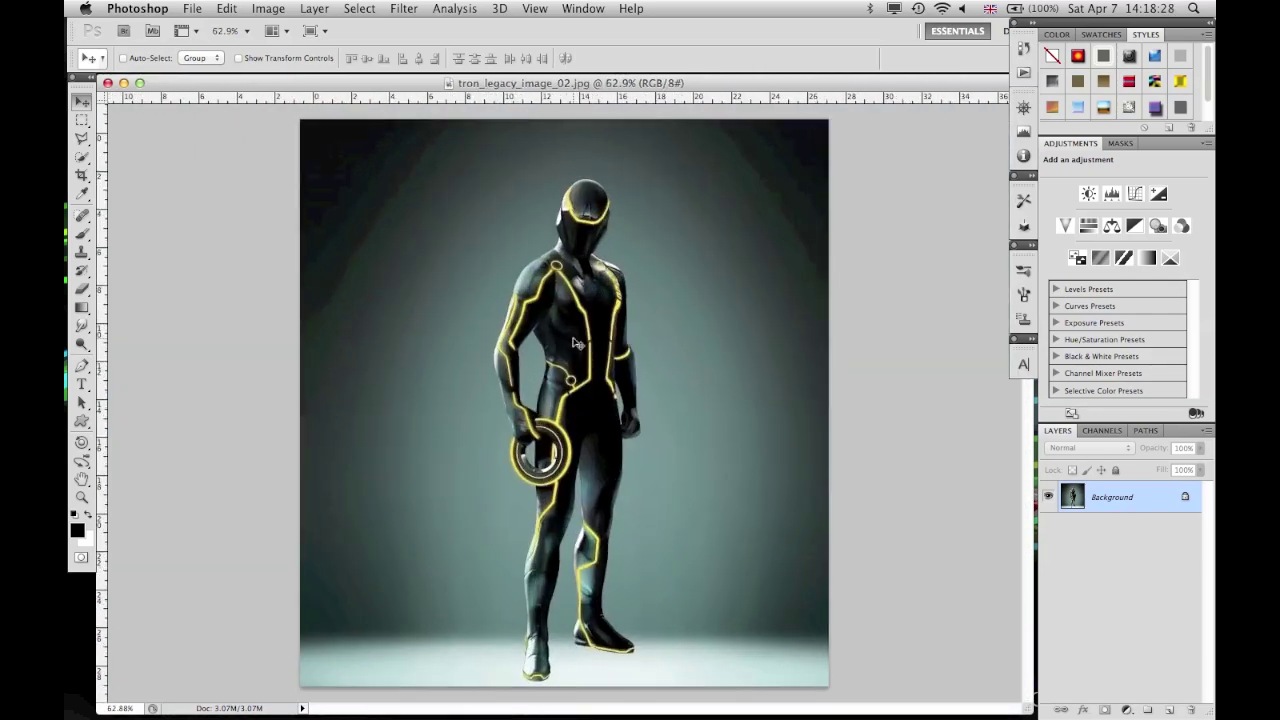
double_click(1125, 497)
click(806, 320)
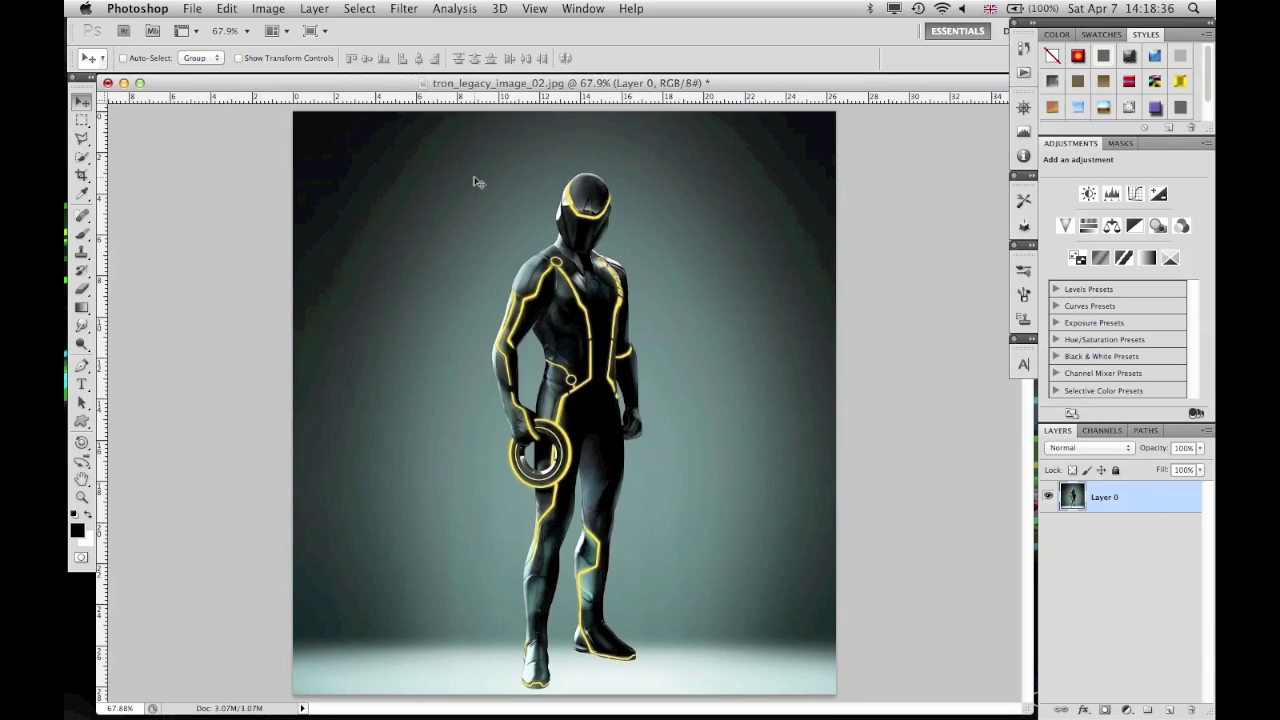
Try shifting the hue of the whole image to -180 with a Master Hue/Saturation adjustment.
click(226, 8)
mouse_move(265, 8)
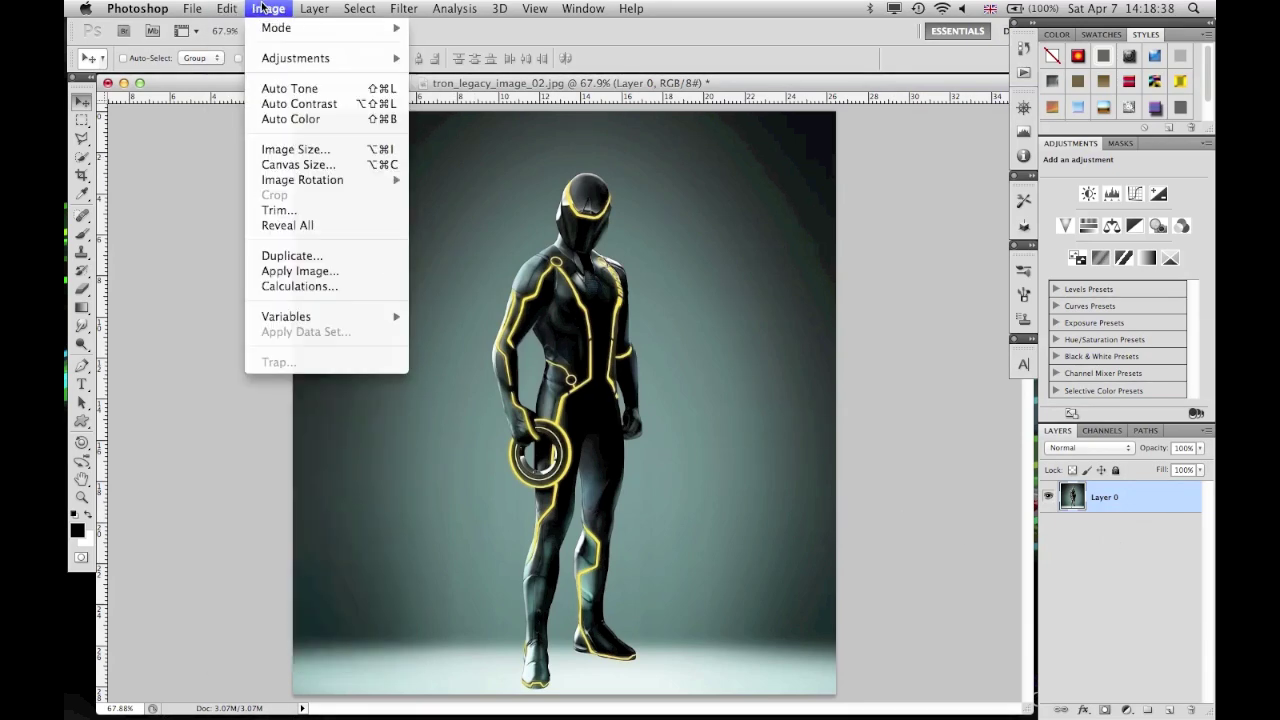
mouse_move(316, 62)
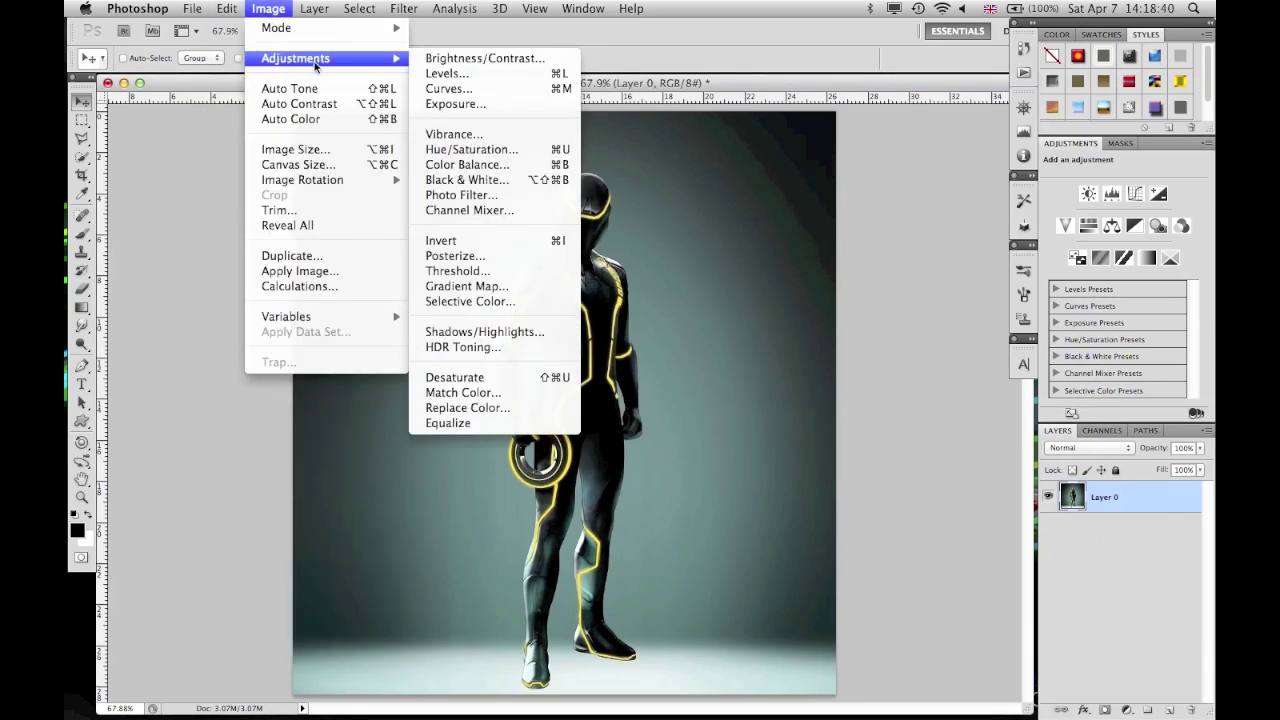
click(471, 149)
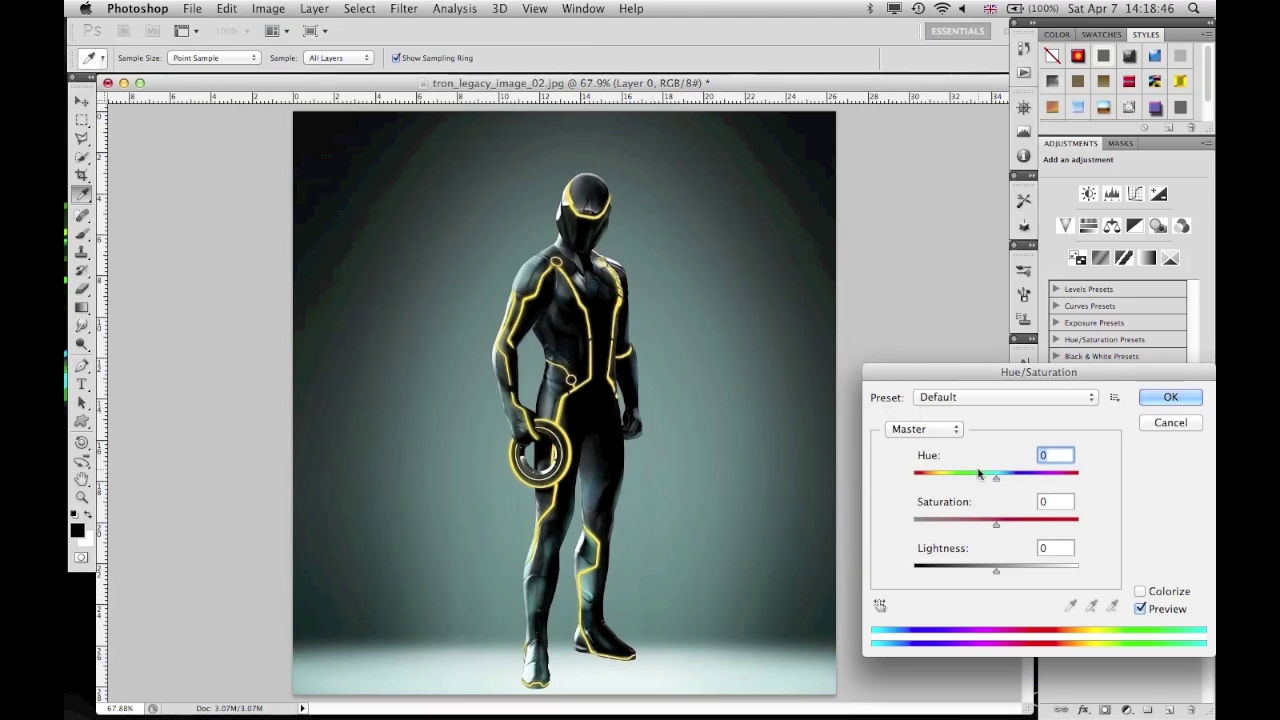
drag(1003, 481, 957, 477)
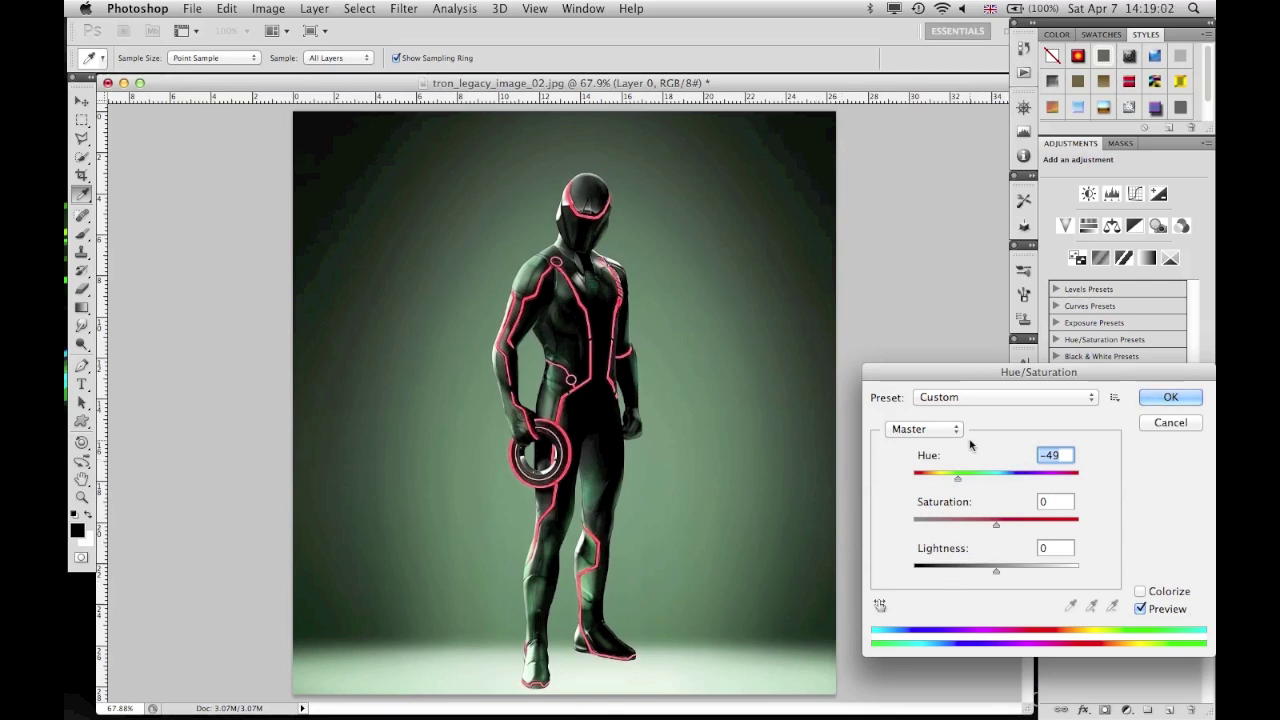
key(shift+Down)
key(shift+Down)
key(shift+Down)
key(shift+Down)
key(shift+Down)
key(shift+Down)
key(shift+Down)
key(shift+Down)
key(shift+Down)
key(shift+Down)
key(shift+Down)
key(shift+Down)
key(shift+Down)
key(shift+Down)
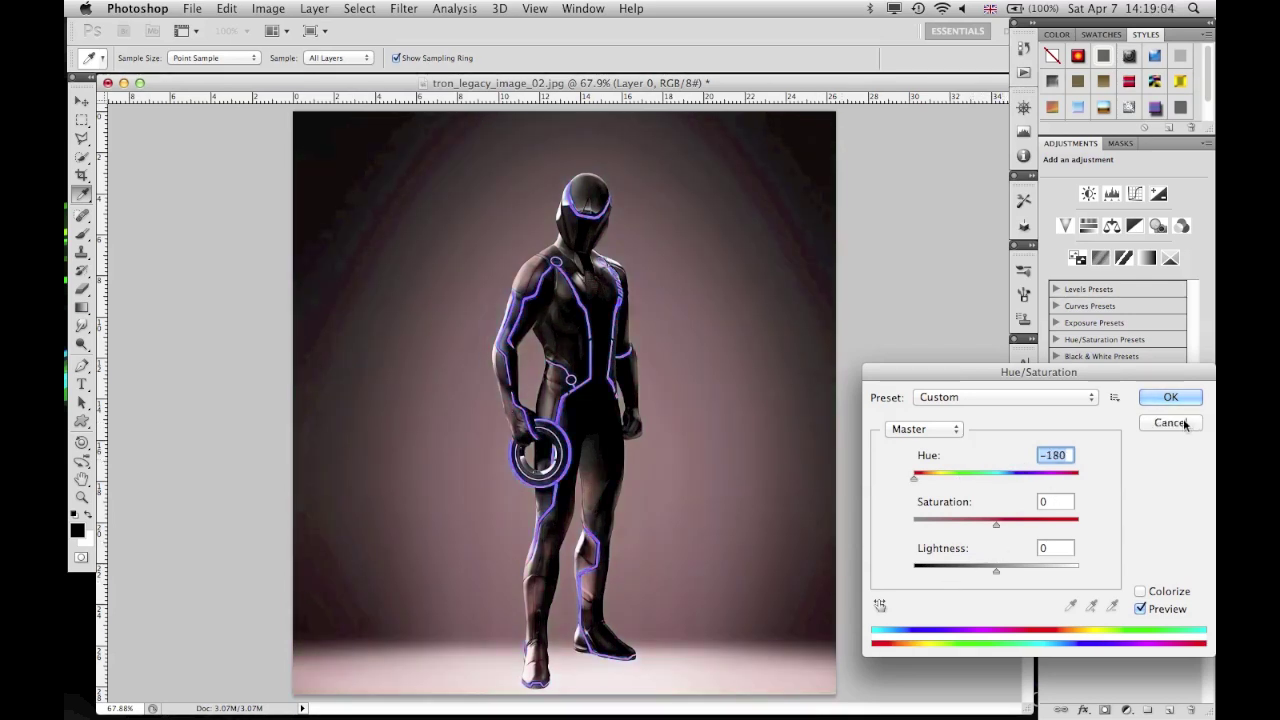
click(923, 429)
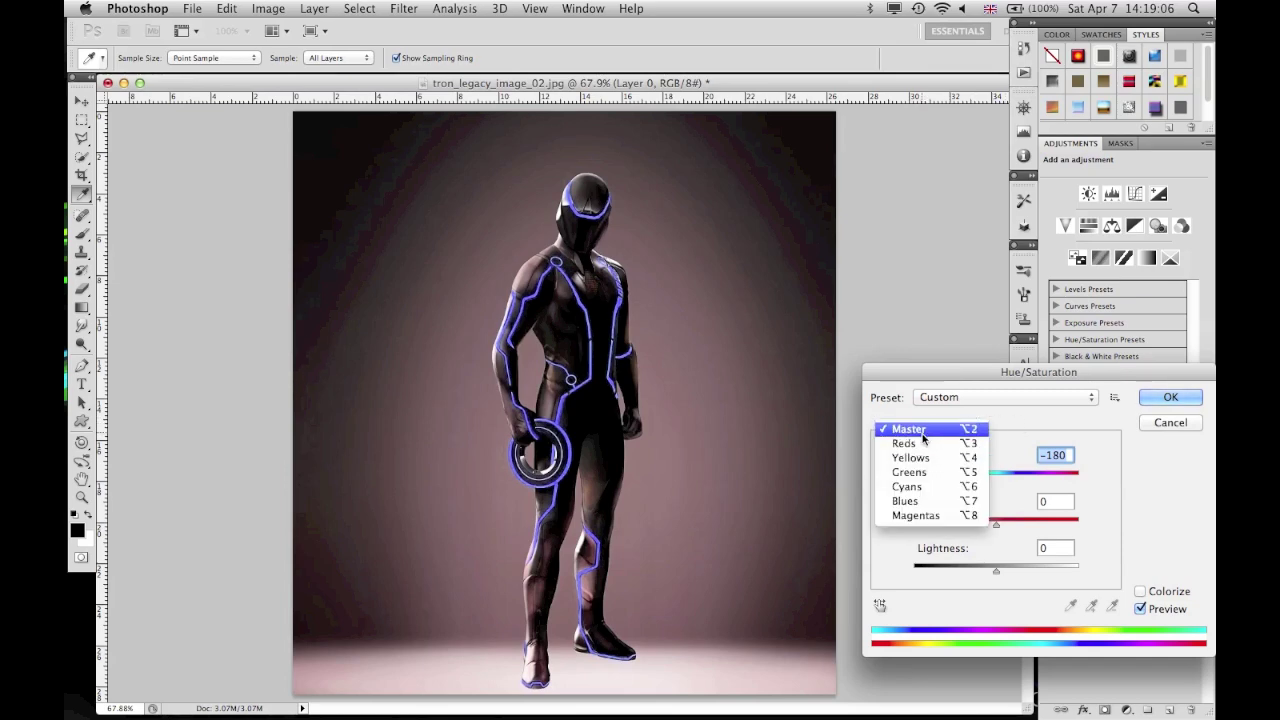
click(923, 429)
click(1171, 423)
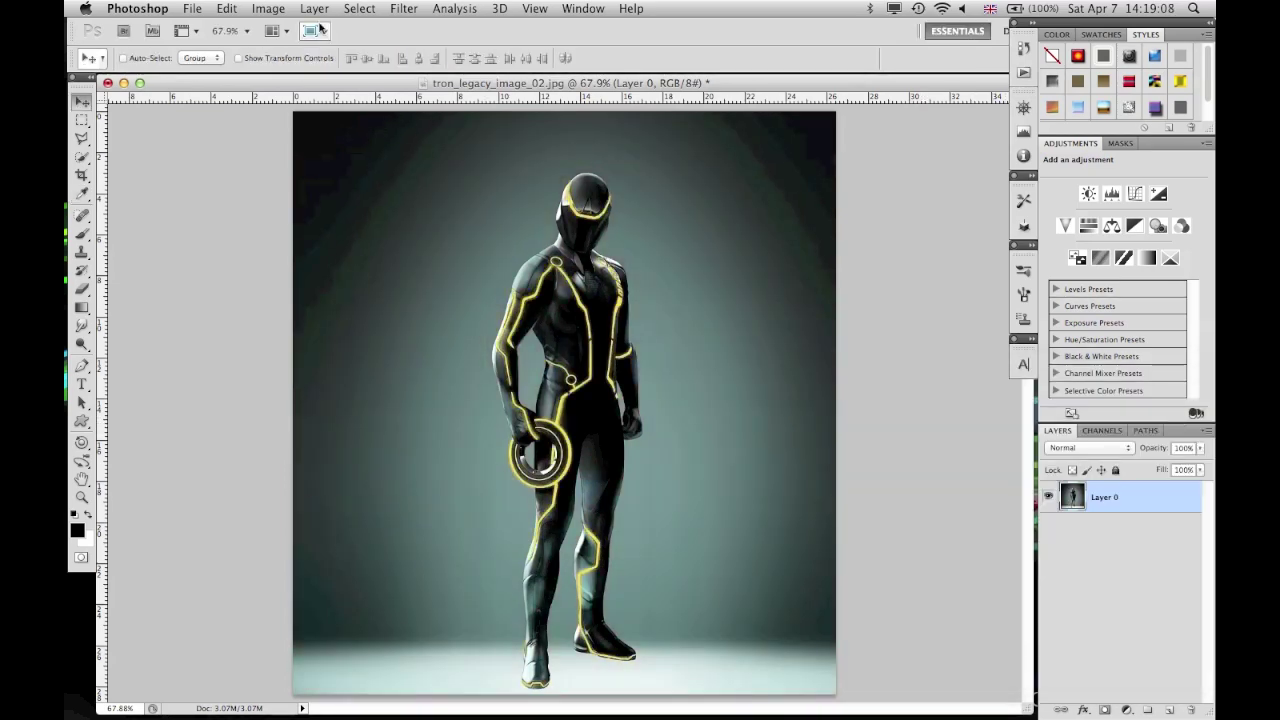
Start a Hue/Saturation adjustment limited to the Yellows and sample the yellow glow on the suit as the target colour.
click(230, 9)
mouse_move(276, 9)
mouse_move(297, 58)
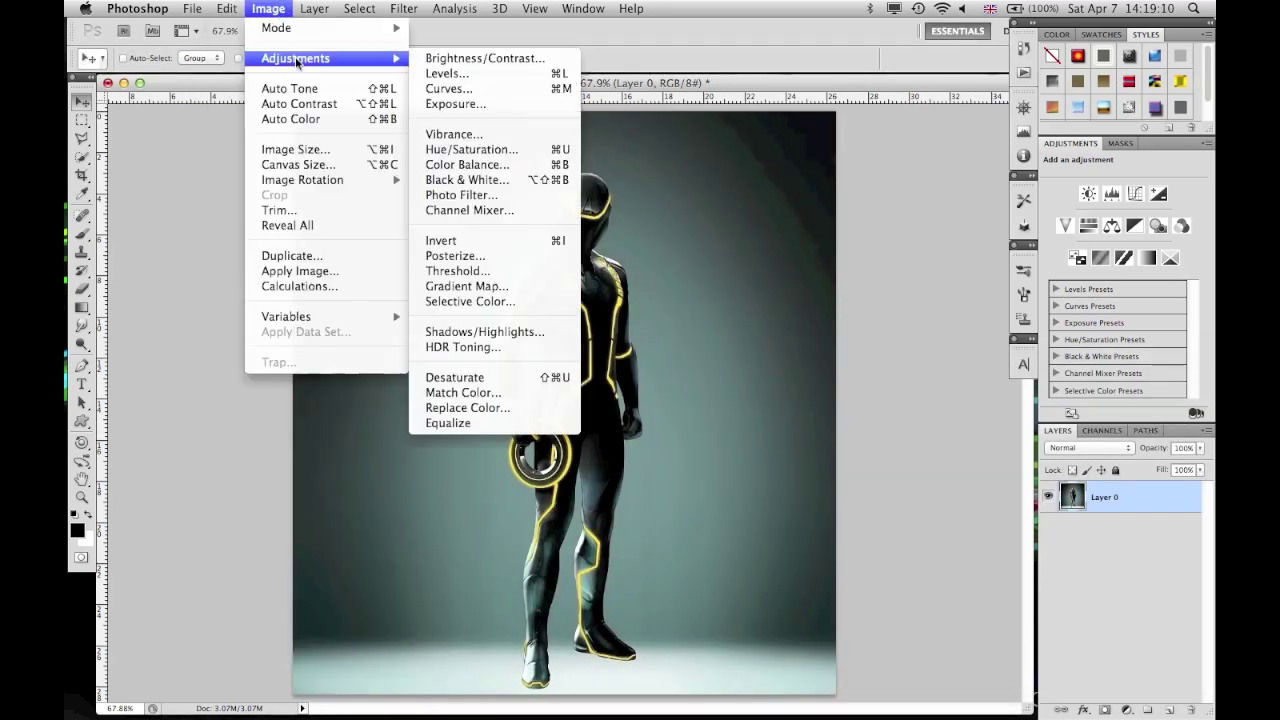
click(511, 149)
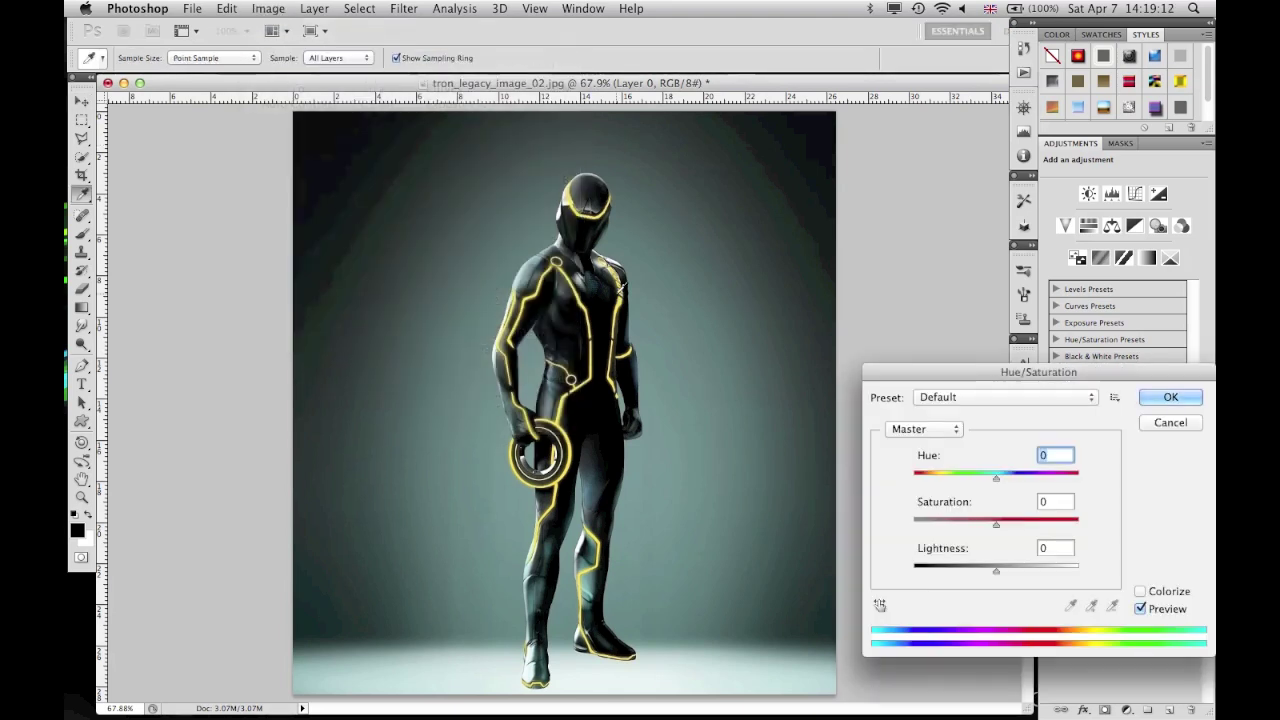
key(XF86MonBrightnessUp)
click(941, 428)
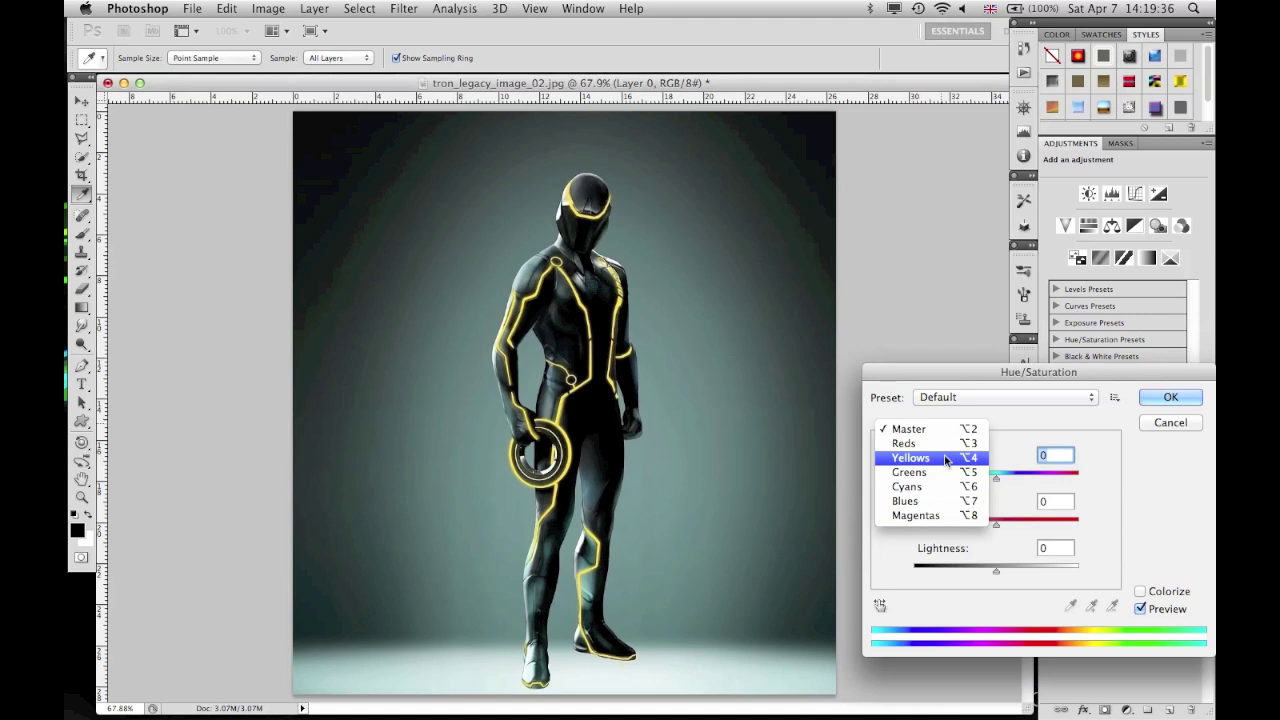
click(944, 457)
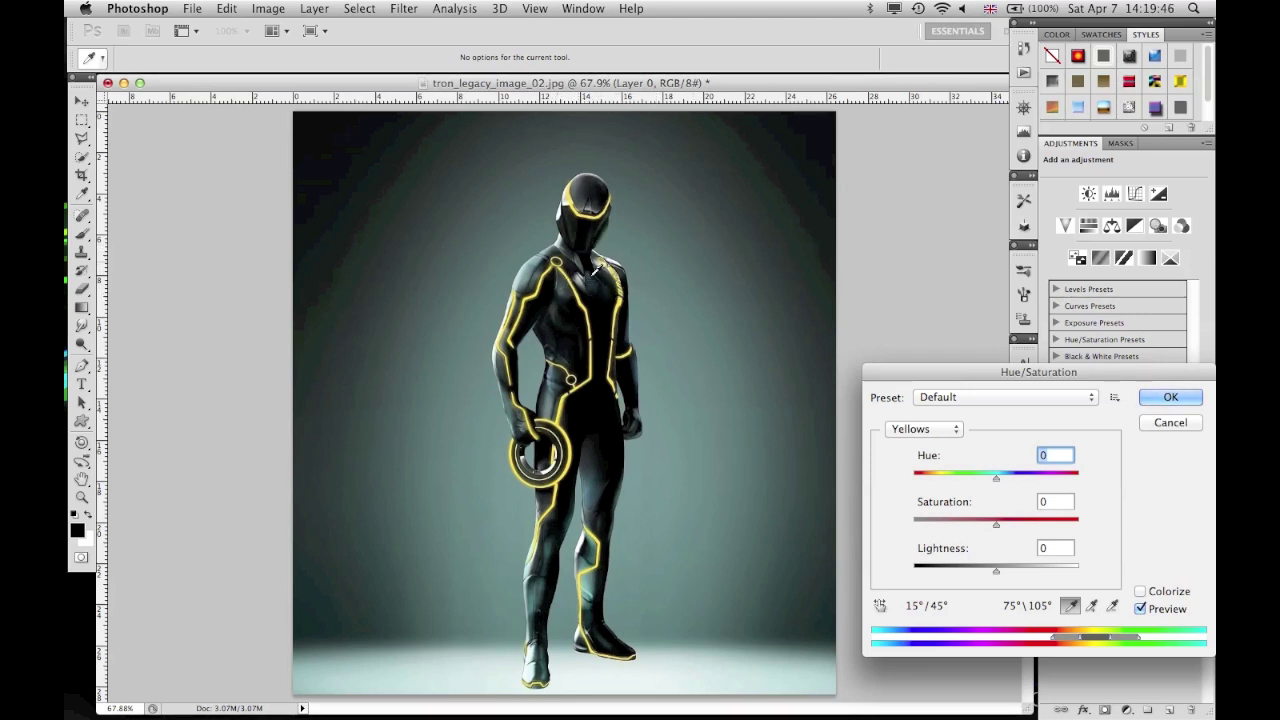
click(575, 440)
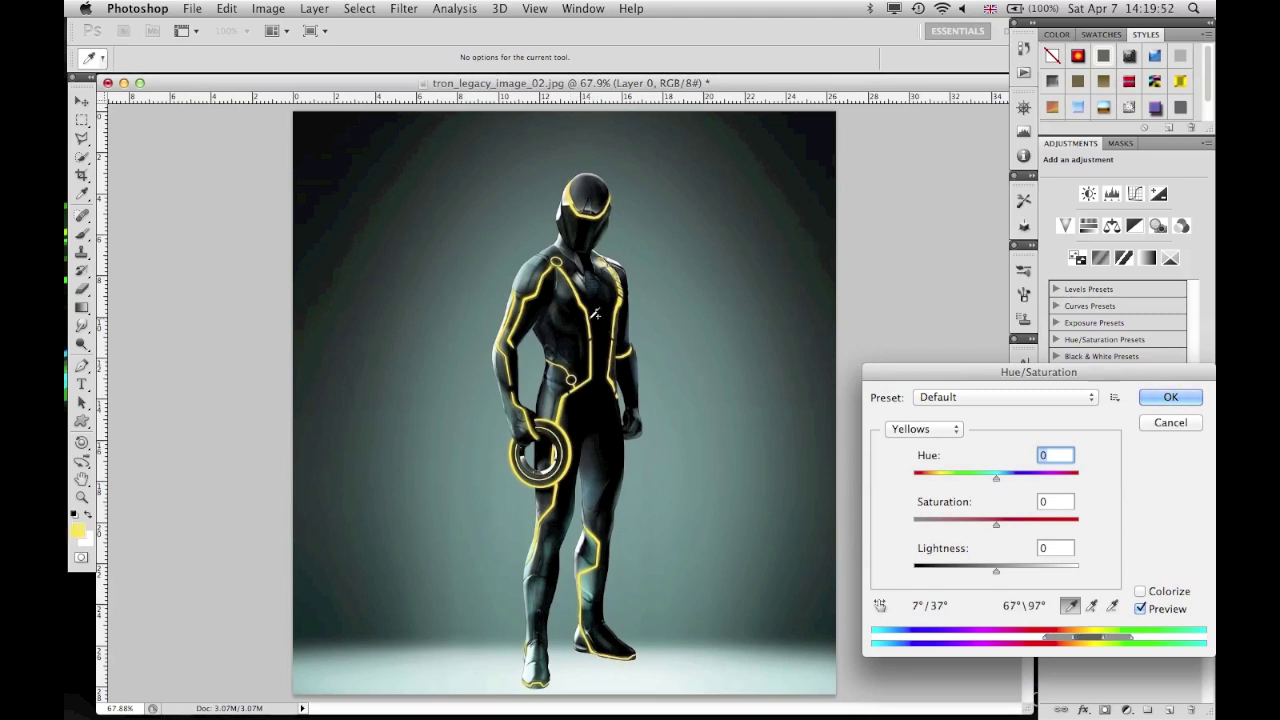
shift+click(594, 313)
Set the Yellows hue to -137 to turn the suit's glowing lines purple and apply the adjustment.
drag(995, 481, 942, 481)
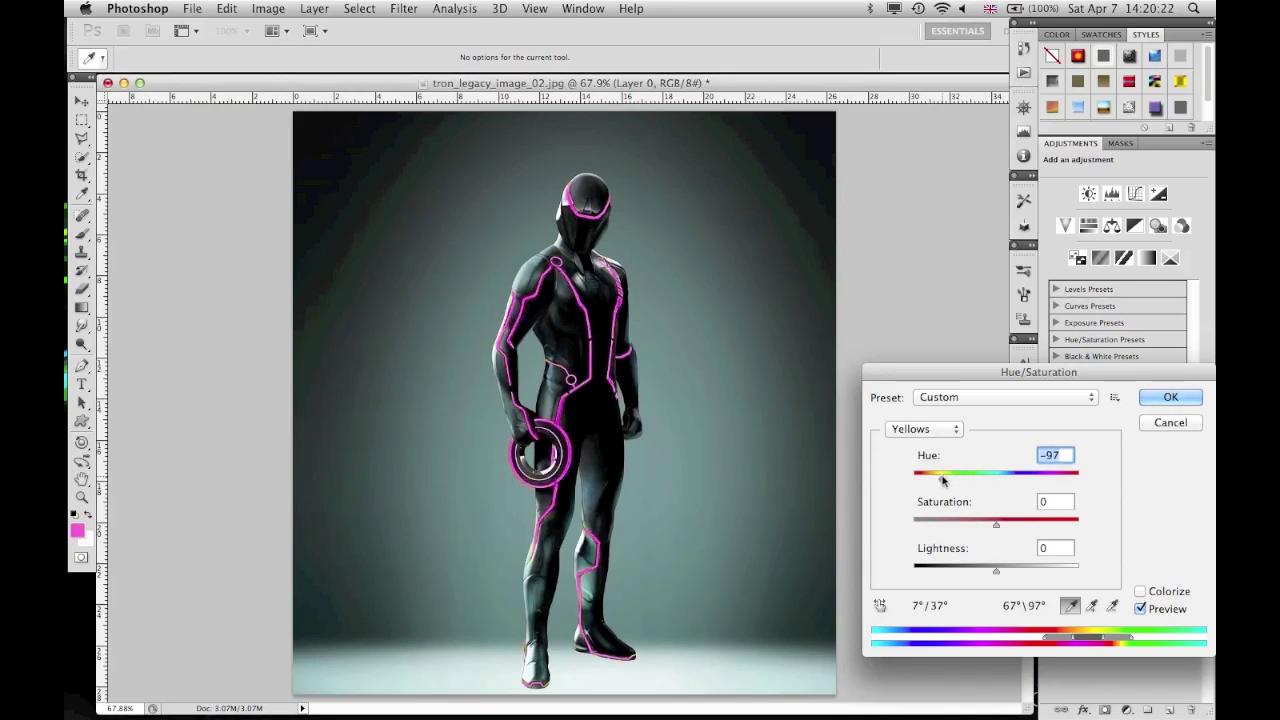
drag(942, 481, 915, 479)
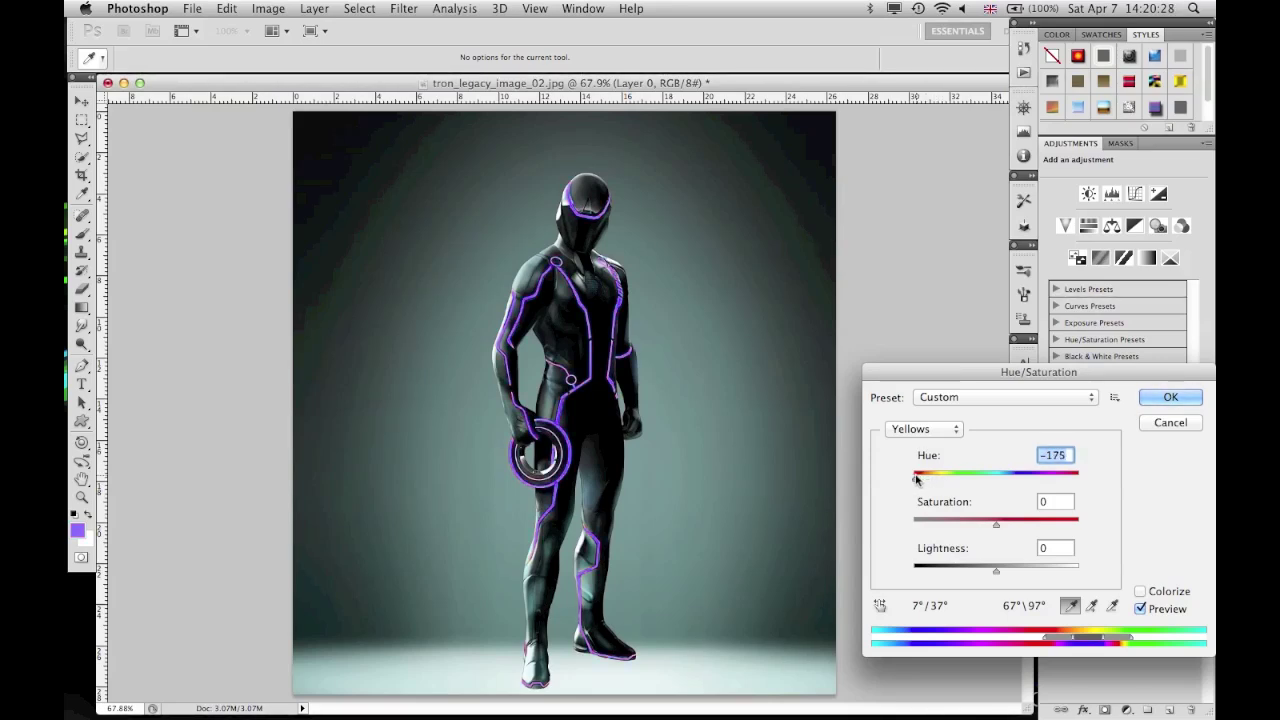
mouse_move(915, 479)
mouse_down()
mouse_move(946, 482)
mouse_move(928, 481)
mouse_up()
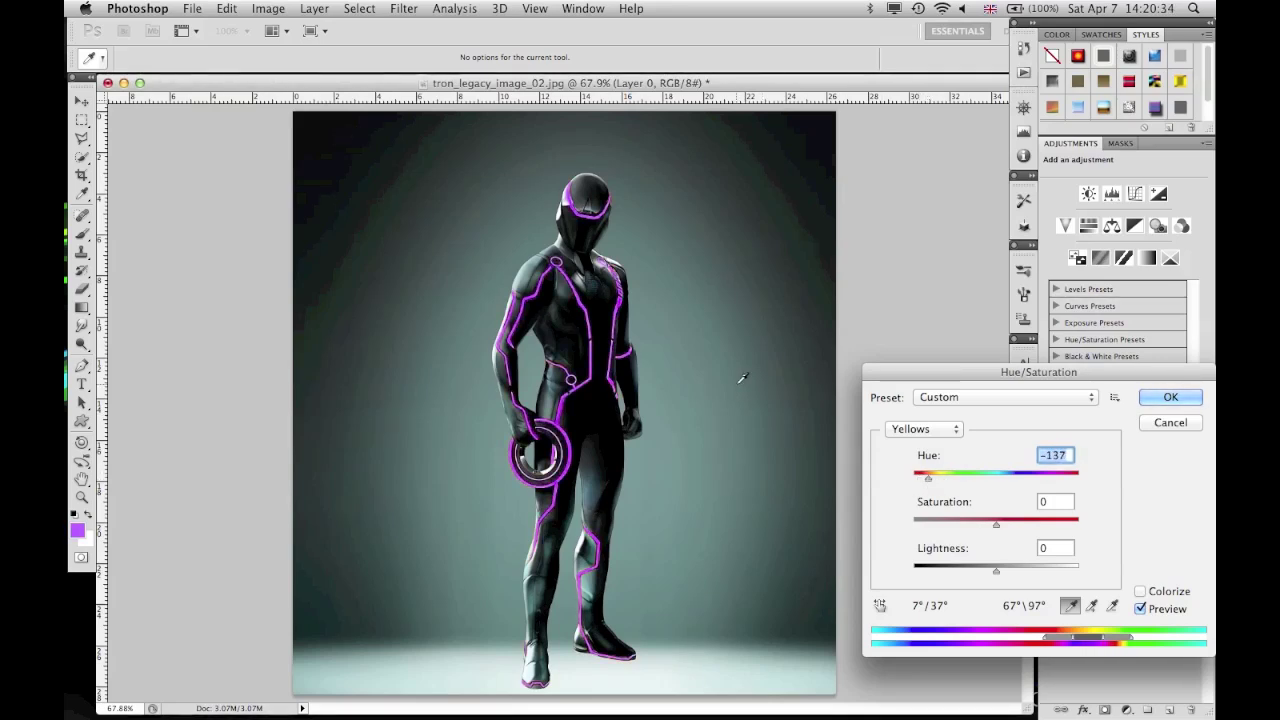
click(1151, 403)
scroll(577, 247, up, 5)
scroll(577, 247, down, 2)
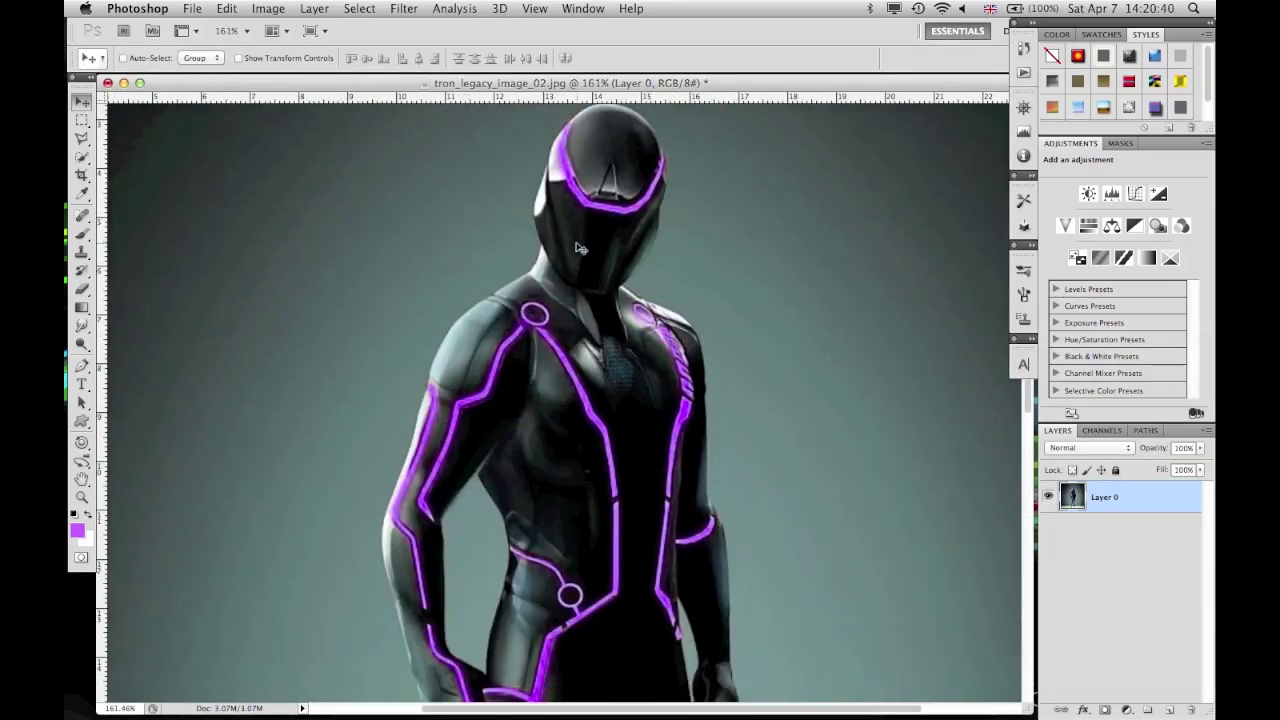
scroll(578, 248, down, 3)
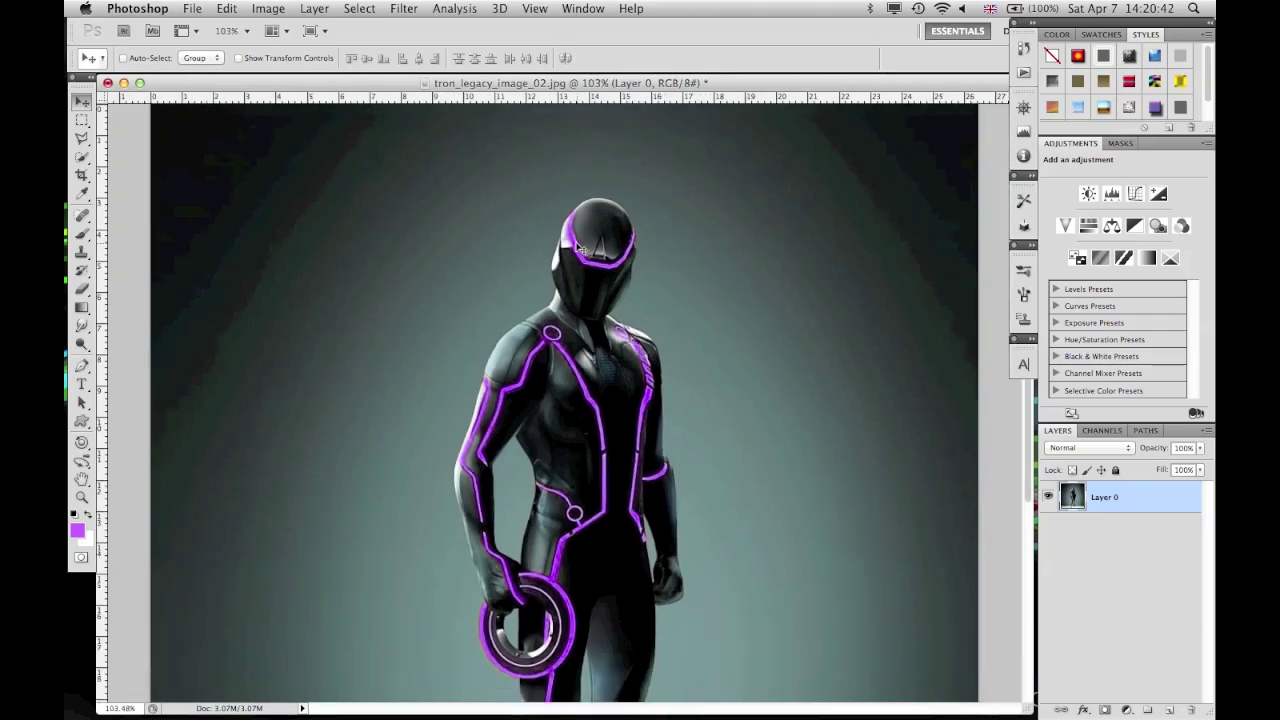
scroll(580, 248, down, 1)
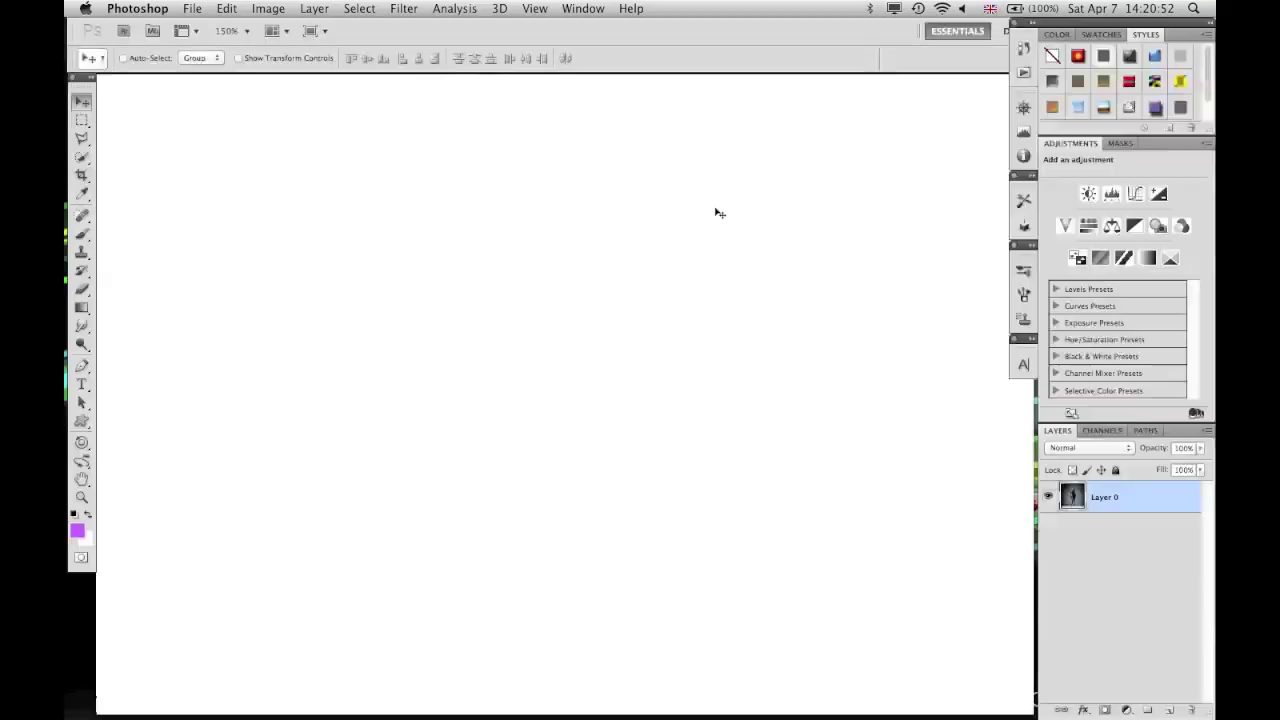
key(super+shift+s)
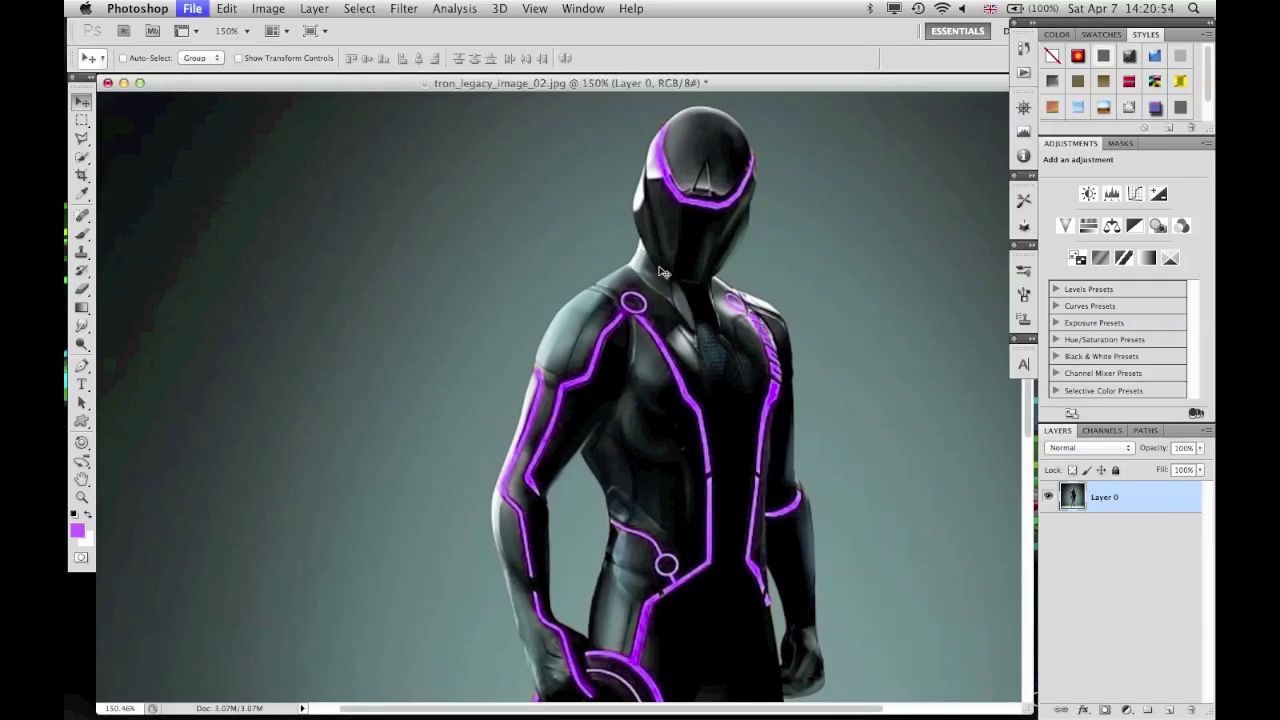
key(super+d)
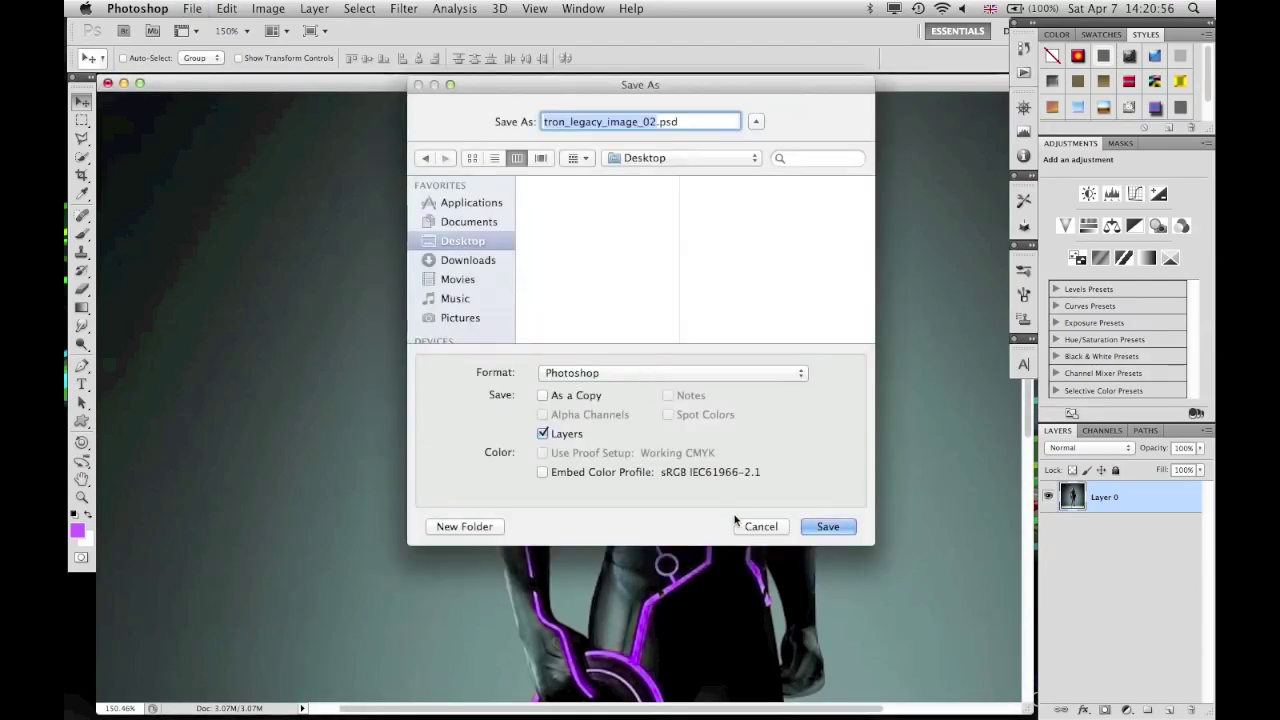
click(760, 526)
Crop the image to cut away the figure's legs and the floor, and trim a strip off the upper edge.
key(super+0)
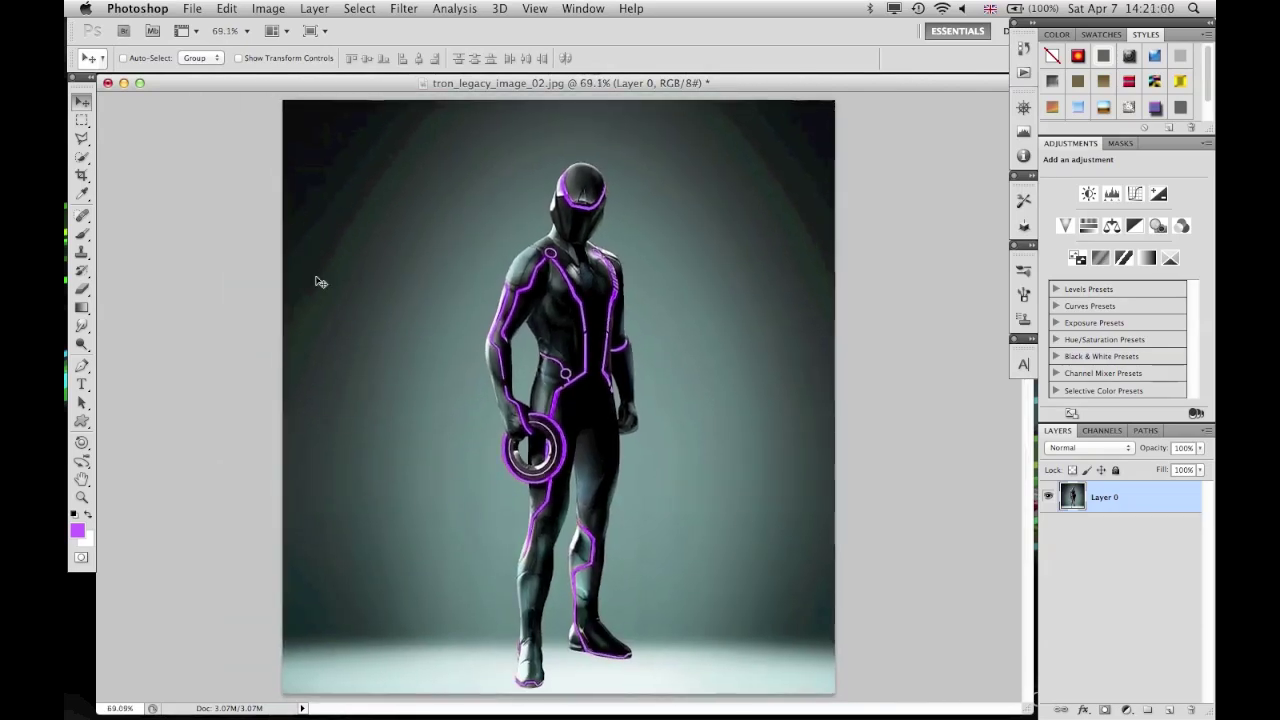
click(83, 174)
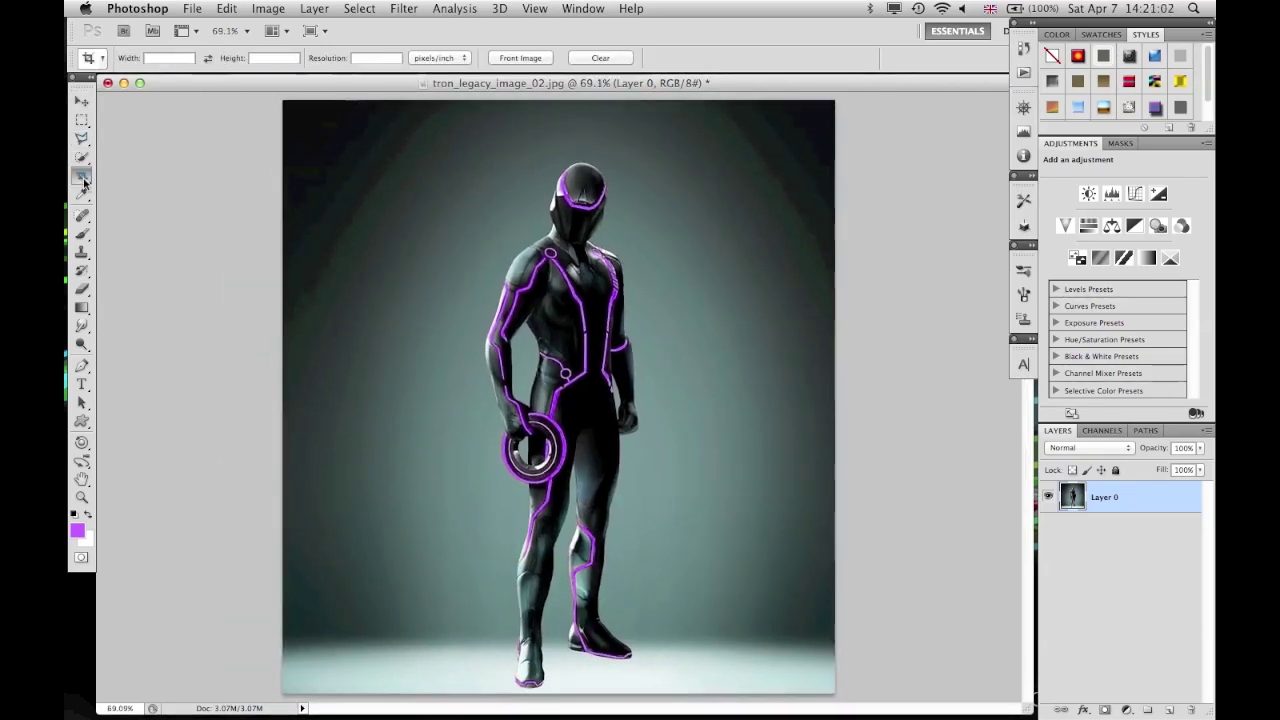
drag(589, 278, 914, 497)
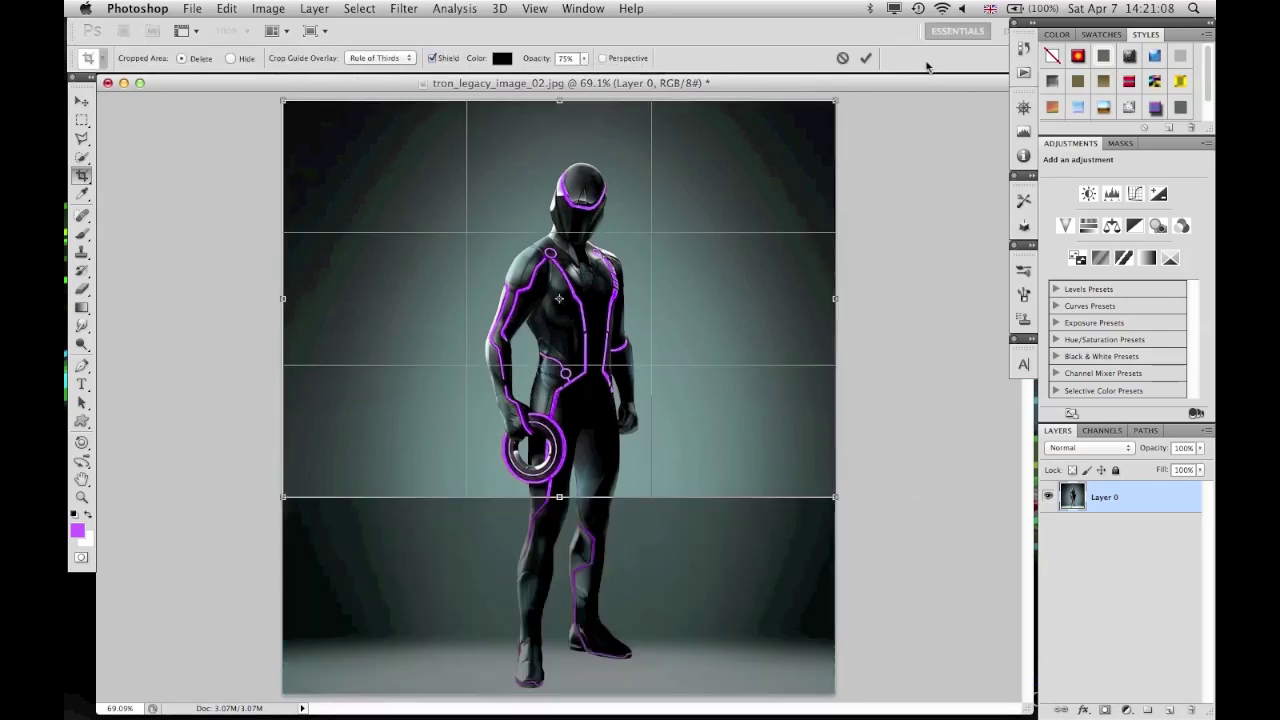
click(866, 57)
drag(258, 624, 925, 231)
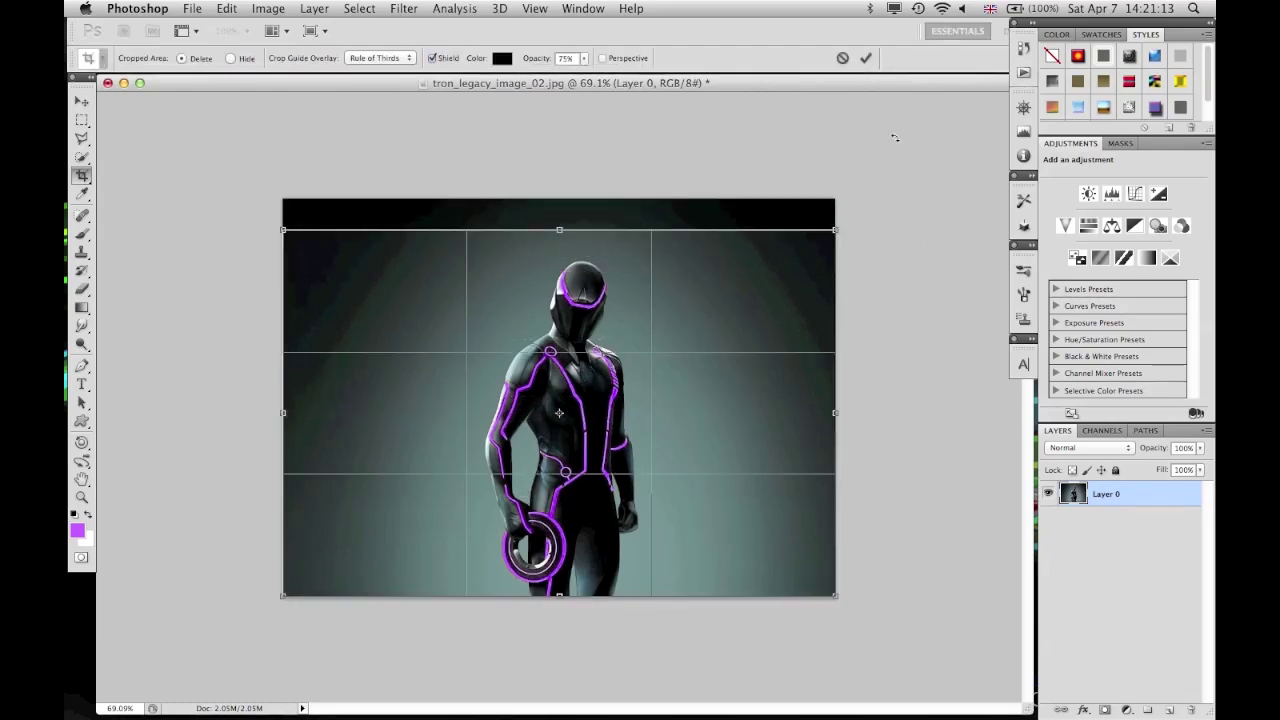
click(866, 57)
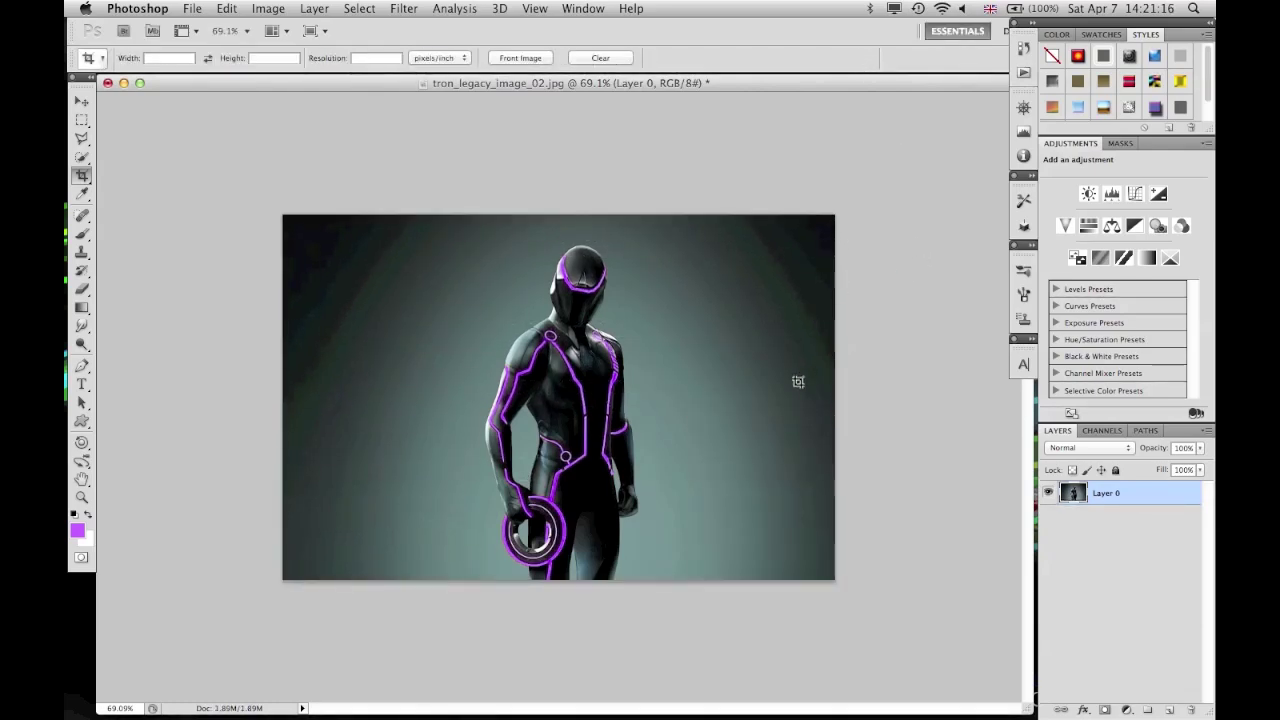
Examine the cropped image's framing in full-screen view without the interface, enlarged to fill the screen.
key(f)
key(f)
key(Tab)
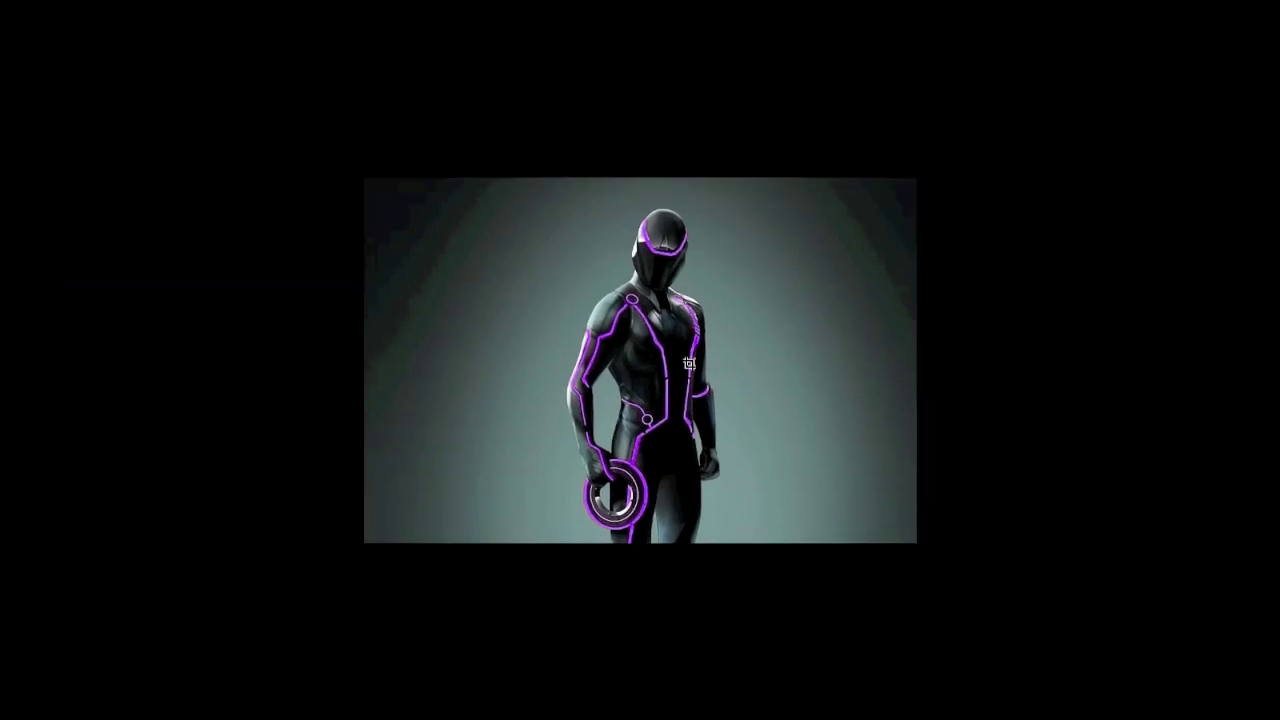
key(ctrl+plus)
key(ctrl+plus)
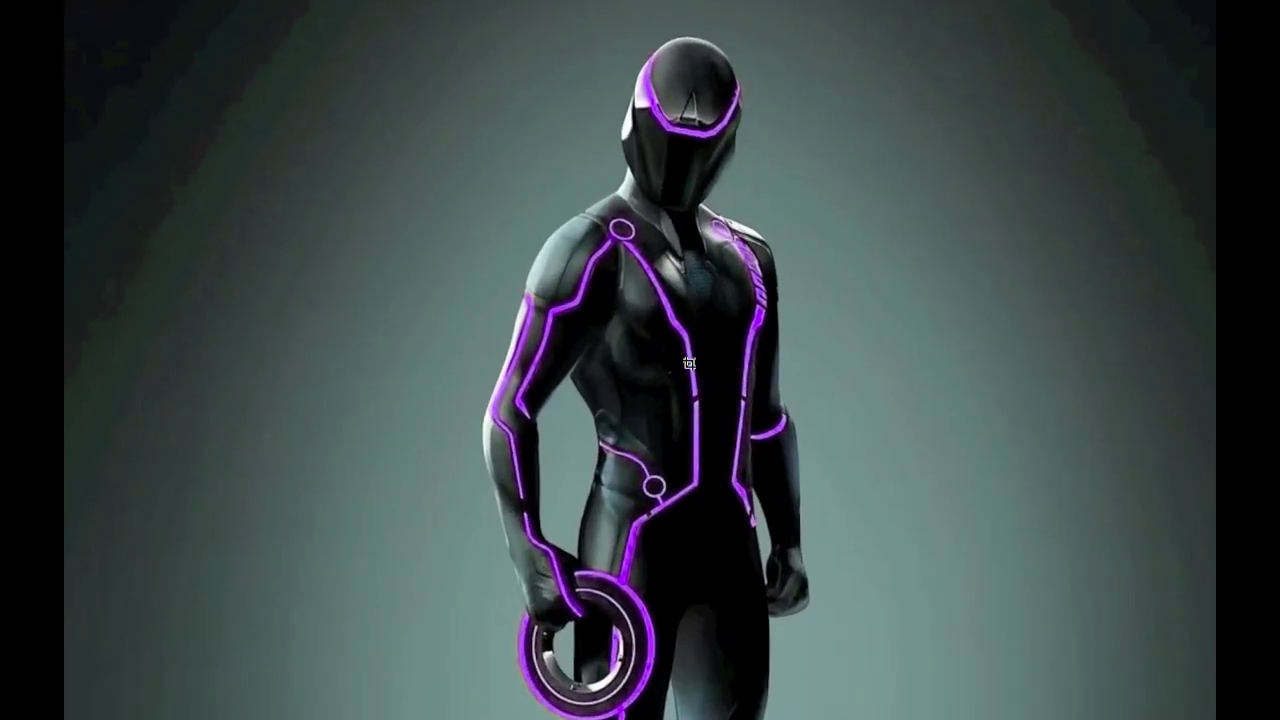
scroll(689, 363, down, 1)
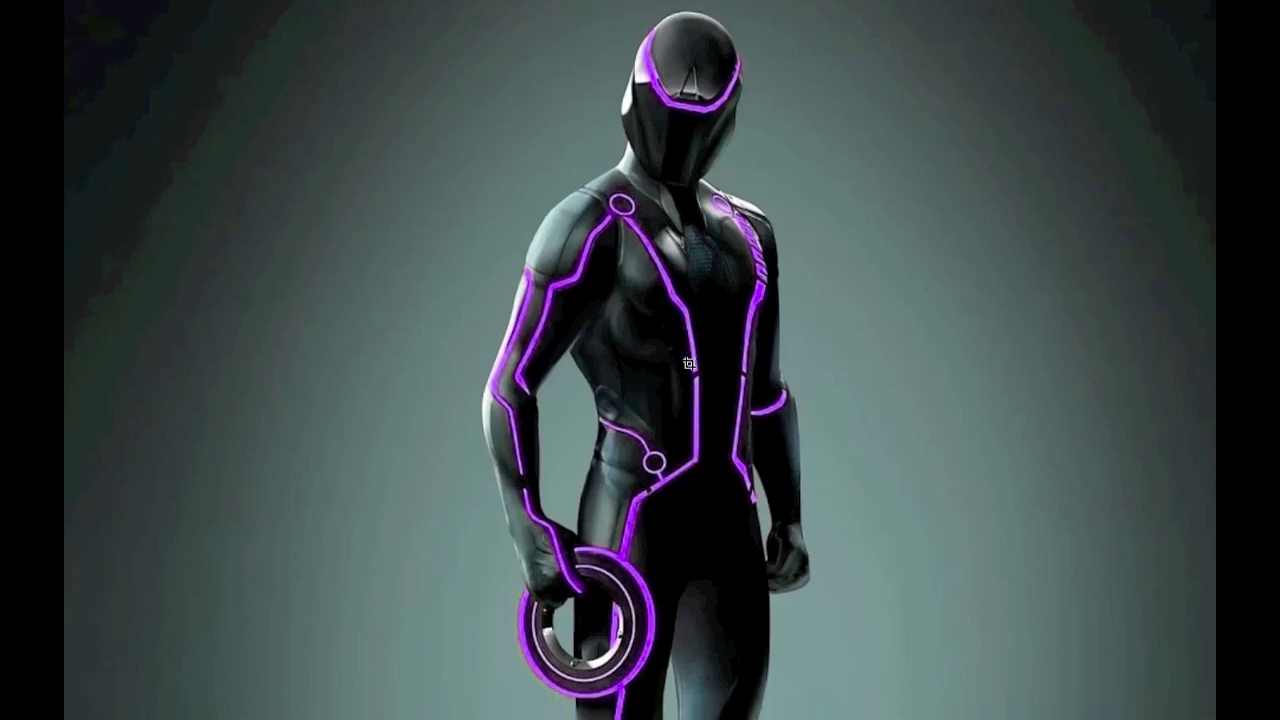
scroll(689, 363, up, 1)
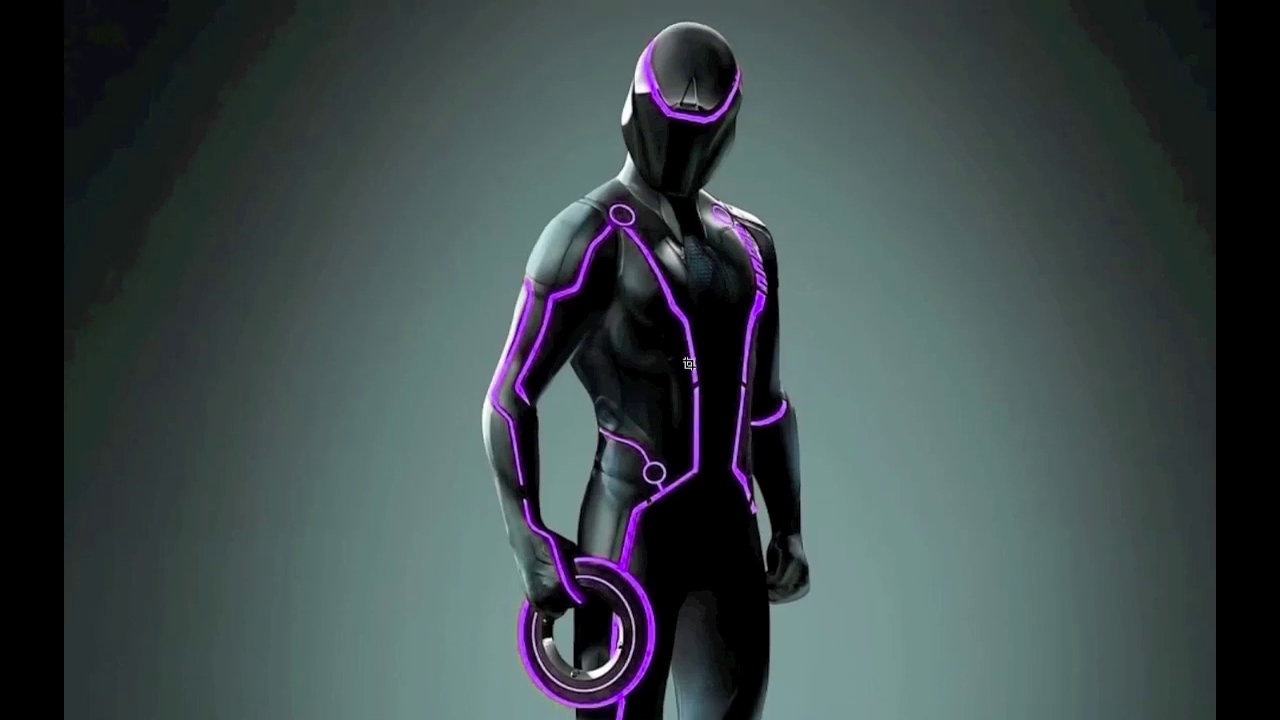
key(f)
Crop another thin strip off the image's upper edge, keeping the full width and the lower edge.
key(super+1)
drag(137, 671, 981, 164)
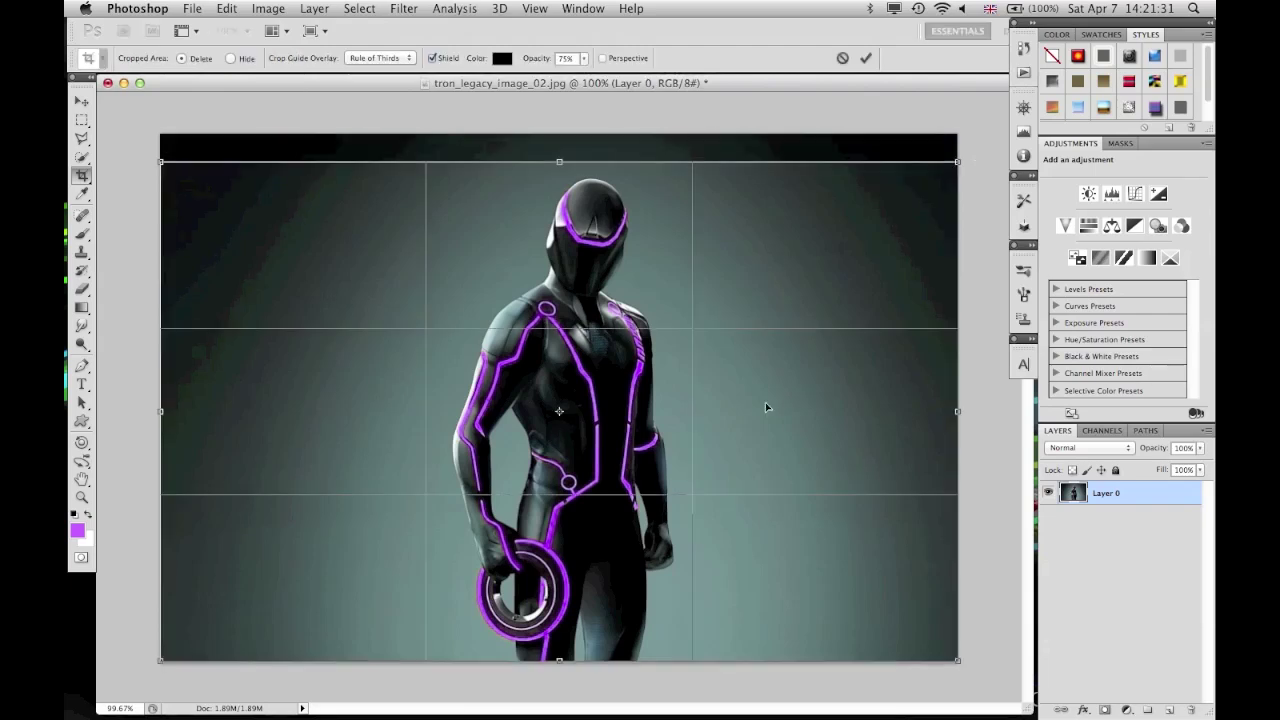
click(865, 57)
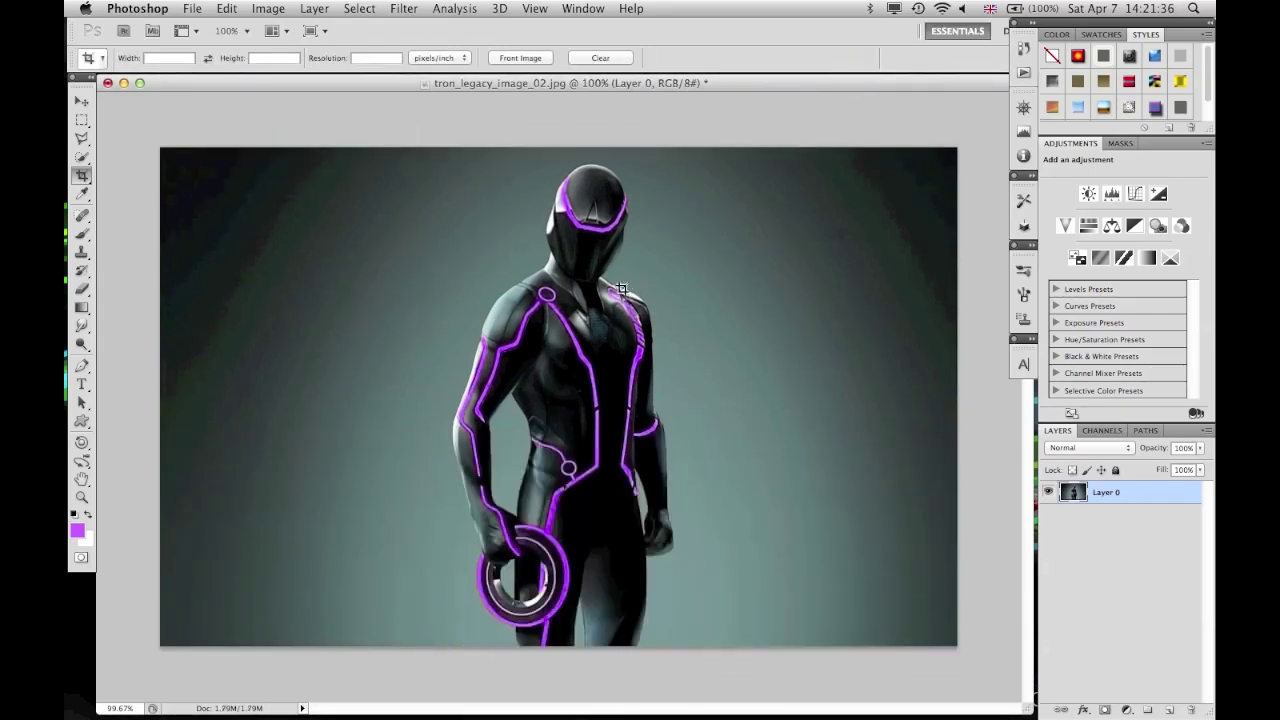
Save a copy of the image to the Desktop as a JPEG at Maximum quality 12 with the Baseline ("Standard") option.
key(super+shift+s)
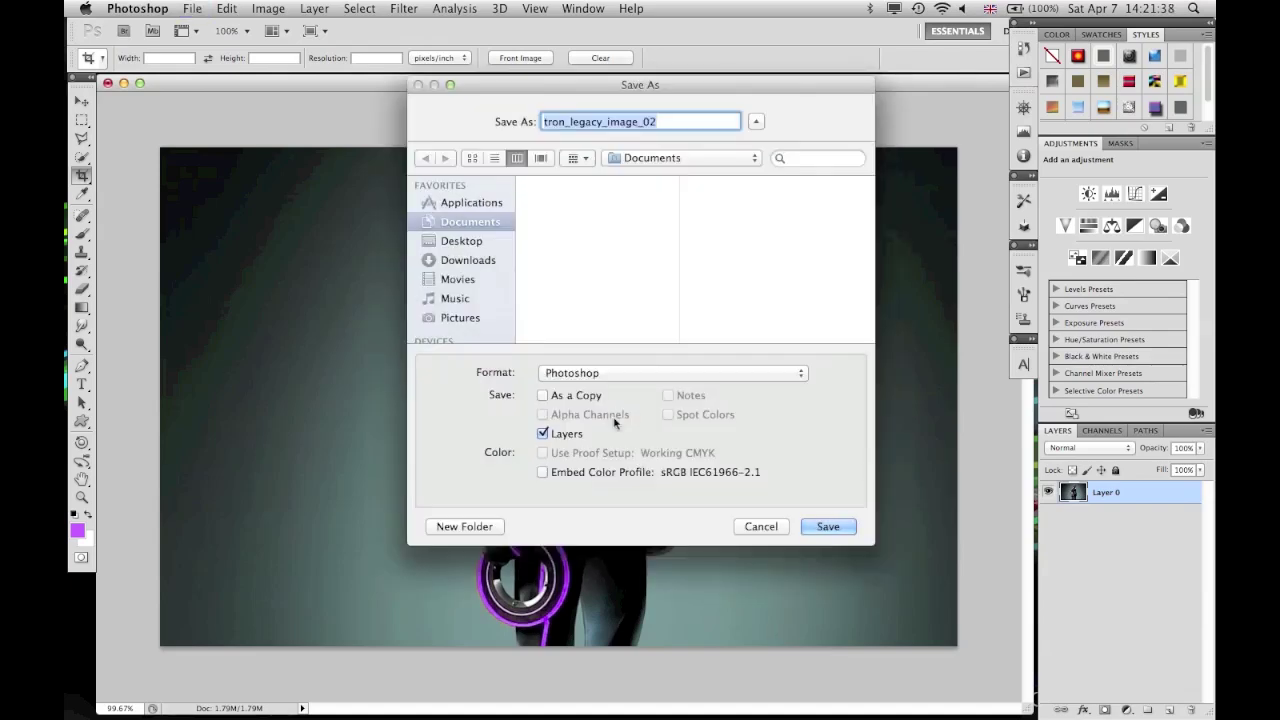
click(462, 241)
click(628, 374)
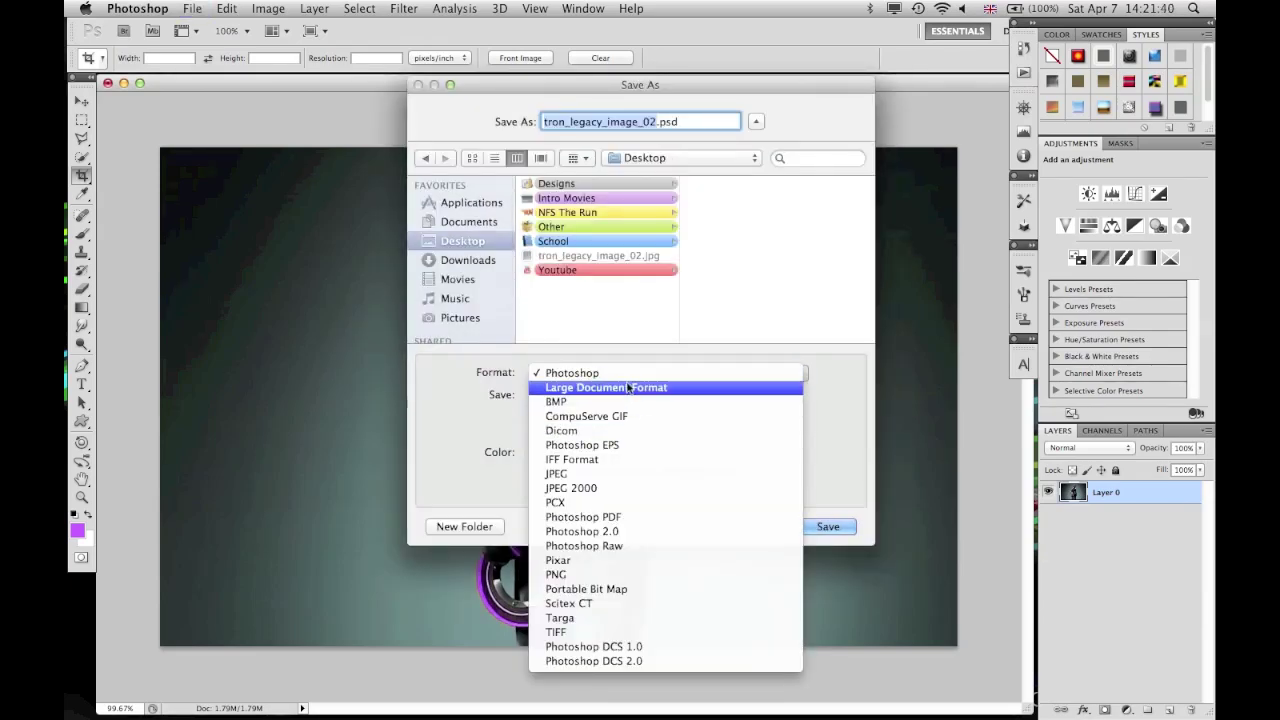
click(624, 473)
click(828, 526)
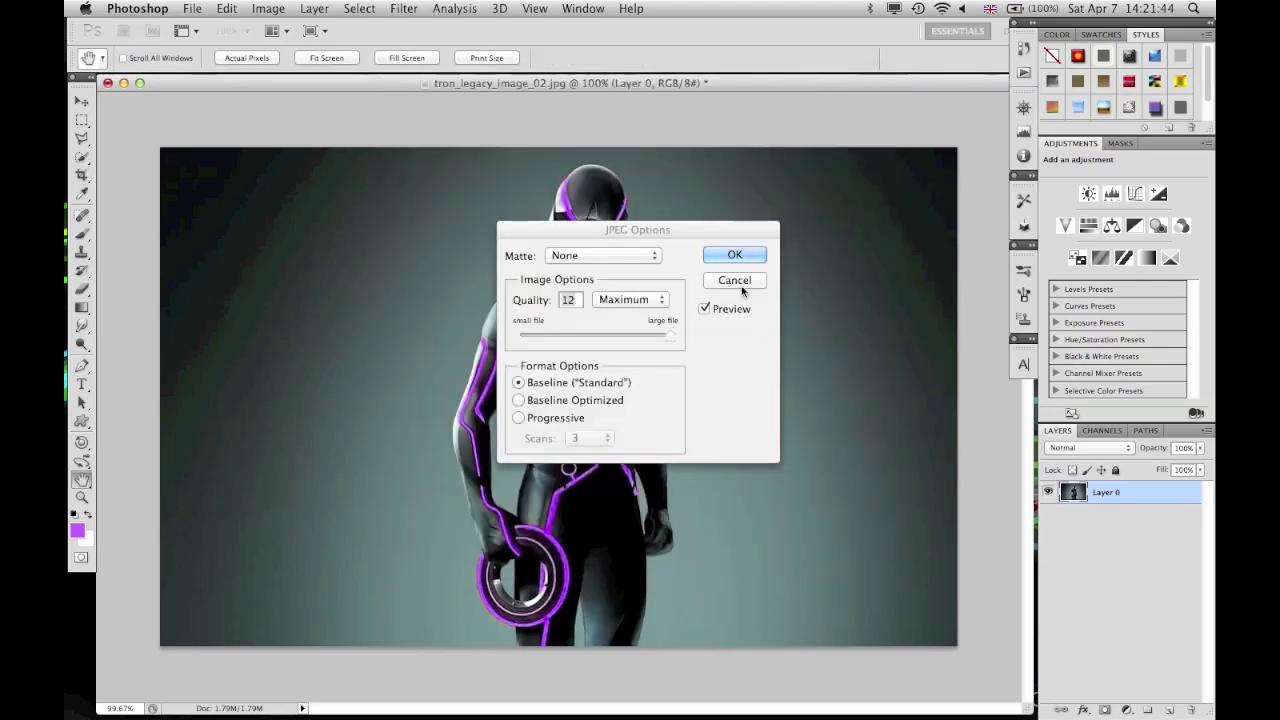
click(735, 256)
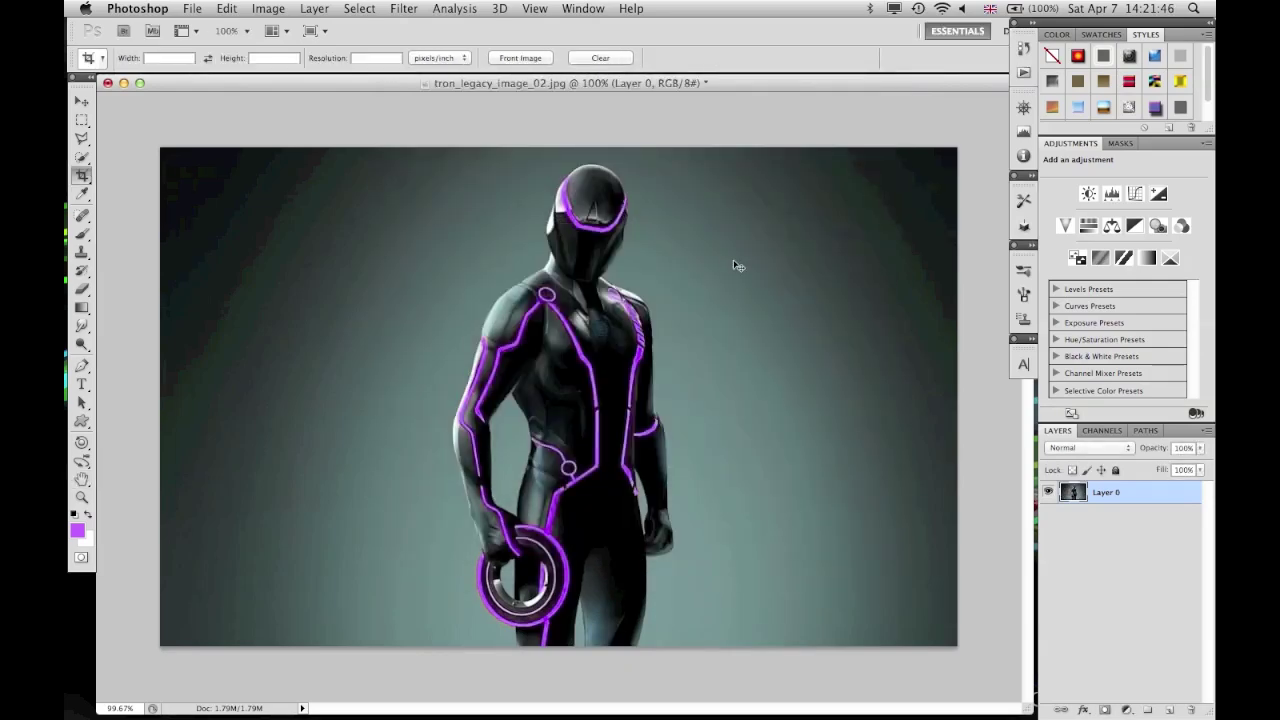
Switch to the Finder desktop and set "tron_legacy_image_02 copy.jpg" as the desktop picture.
key(super+h)
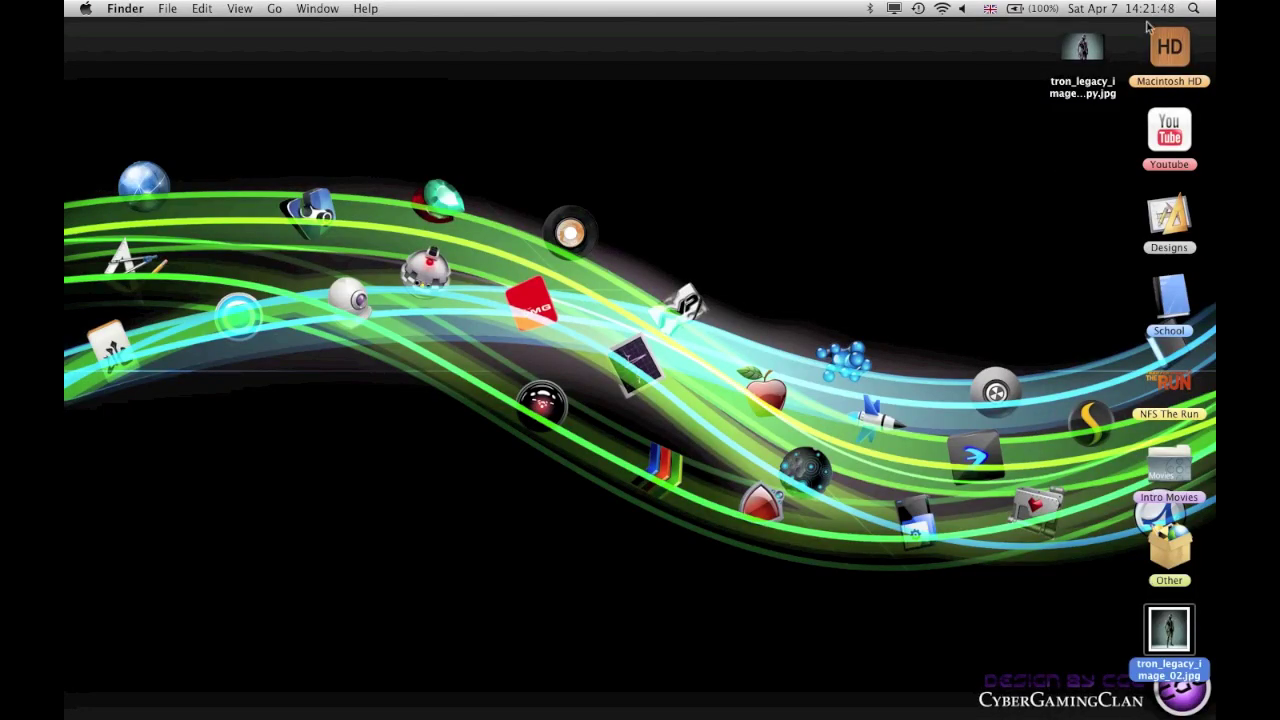
right_click(1089, 55)
click(943, 357)
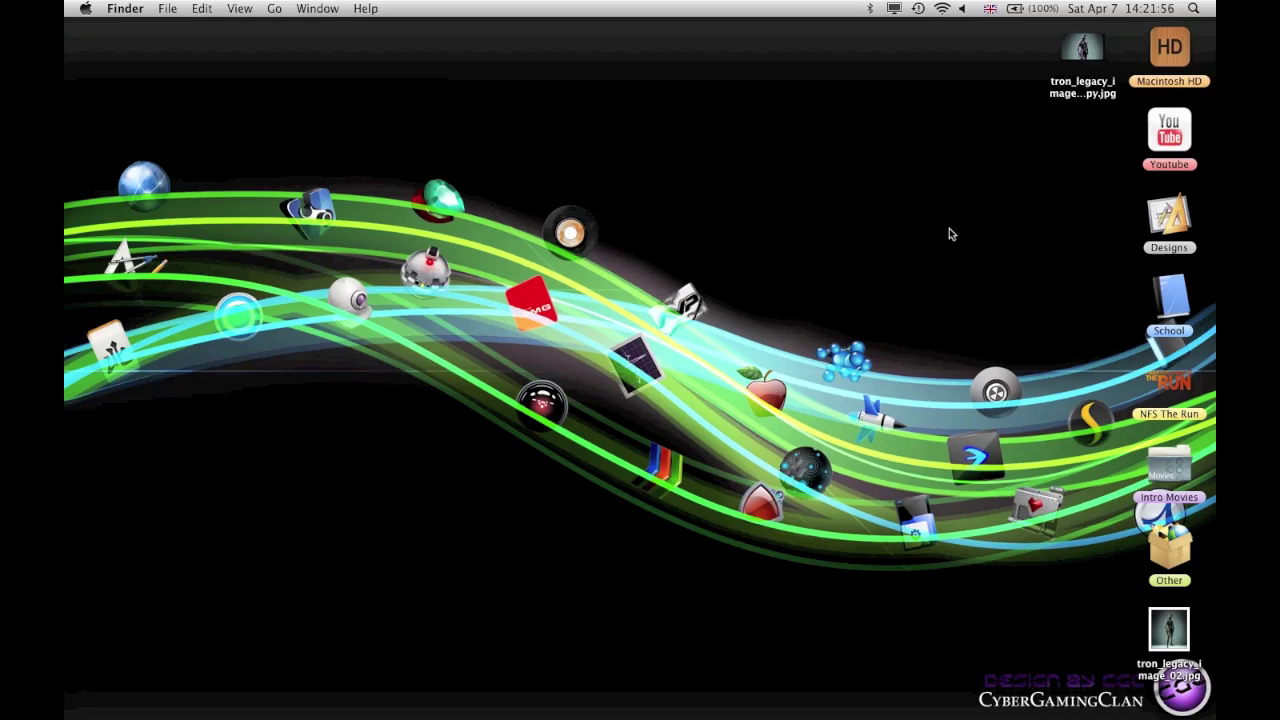
right_click(1077, 36)
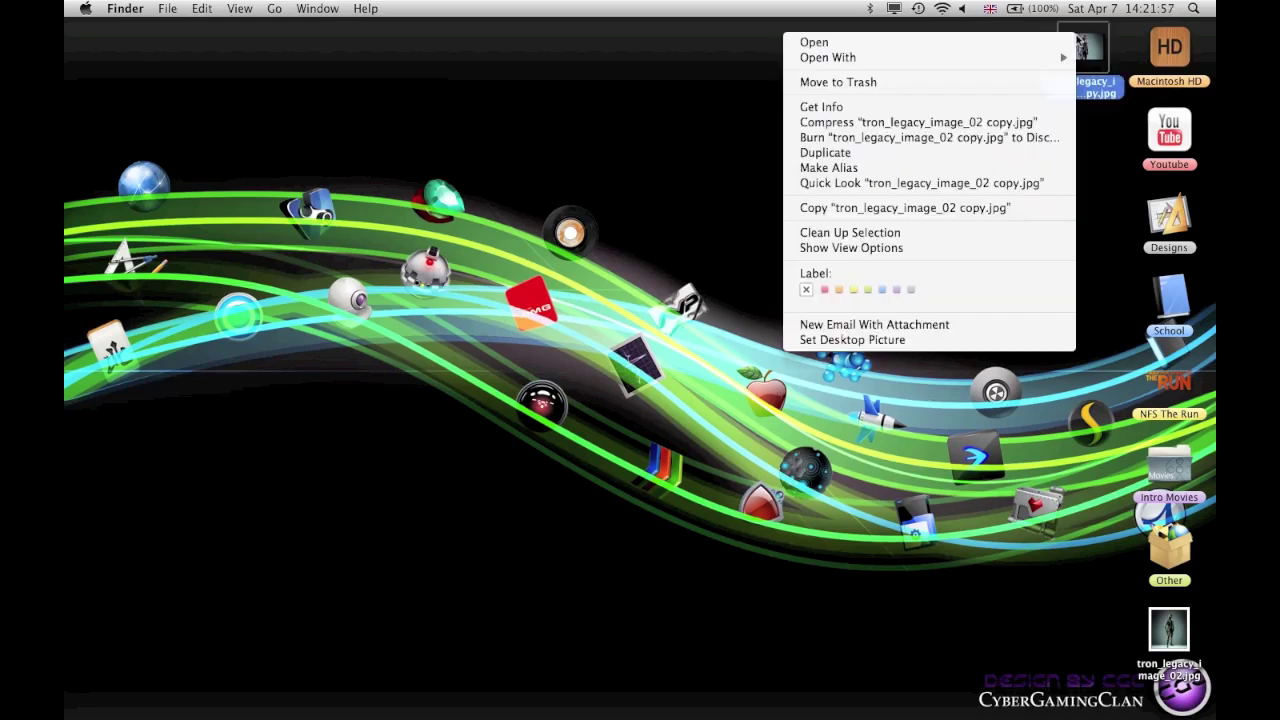
click(958, 340)
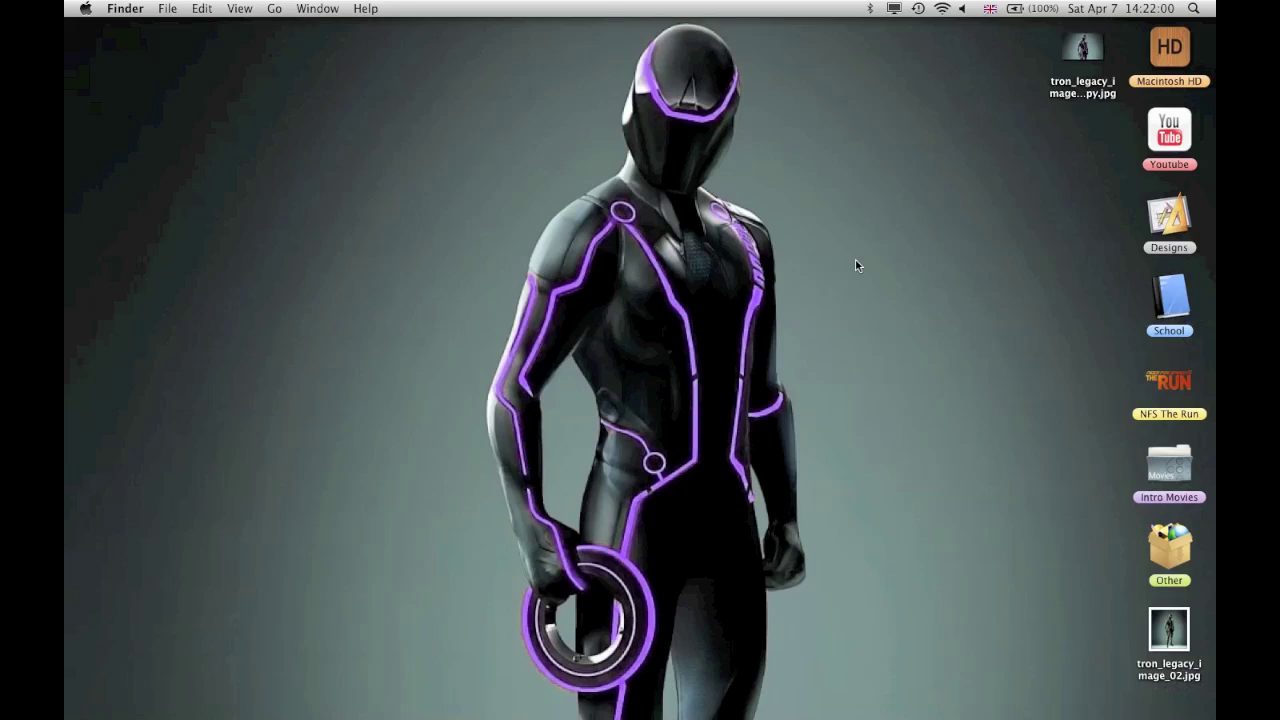